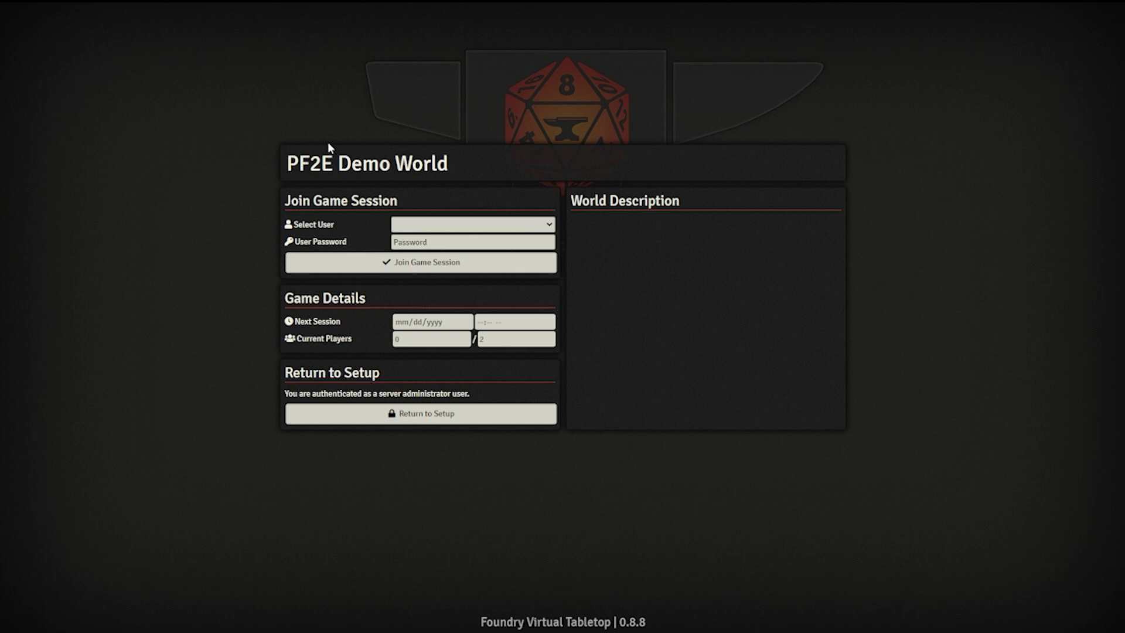
Select the Gamemaster user and join the PF2E Demo World game session
click(471, 229)
click(441, 253)
click(428, 264)
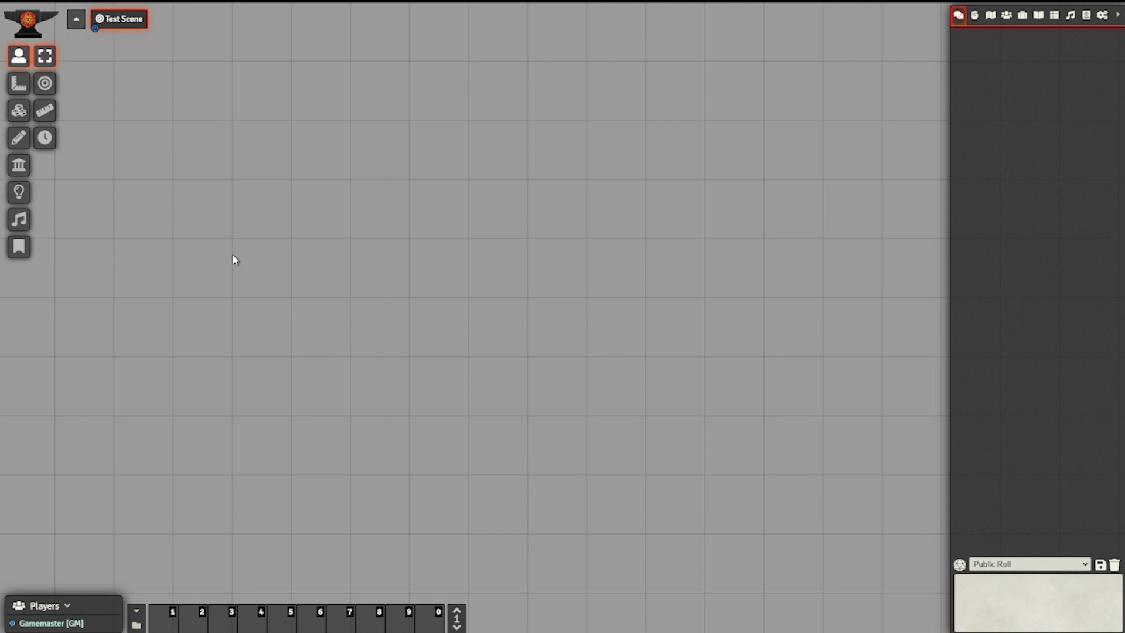
Create a new actor named Mukta from the Actors sidebar
click(1007, 16)
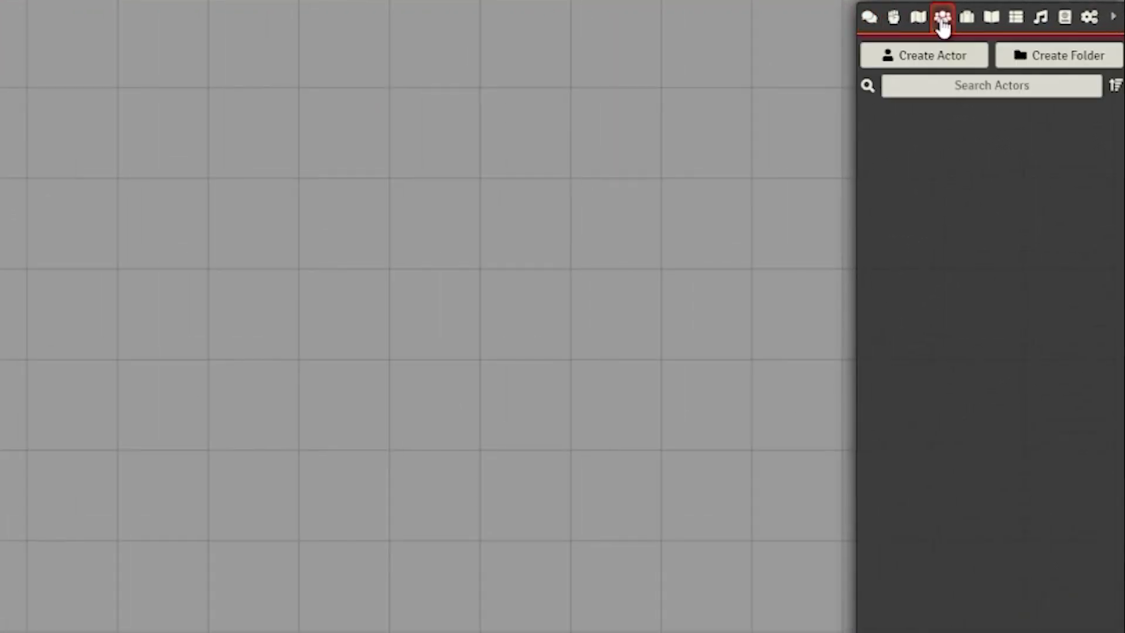
click(924, 59)
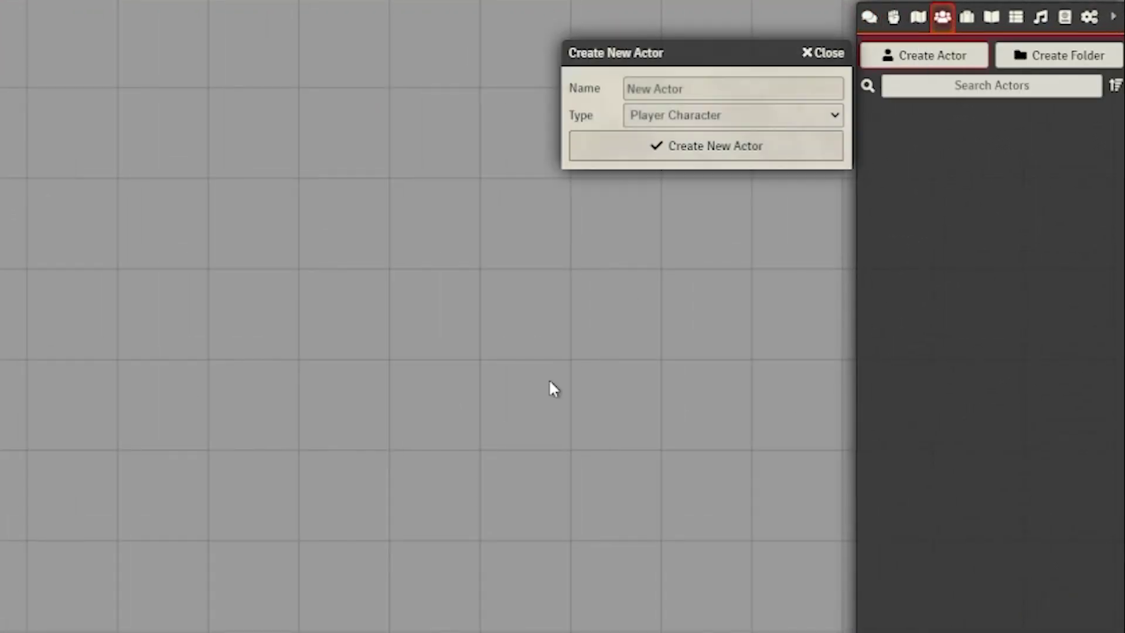
click(691, 88)
text(Mukta)
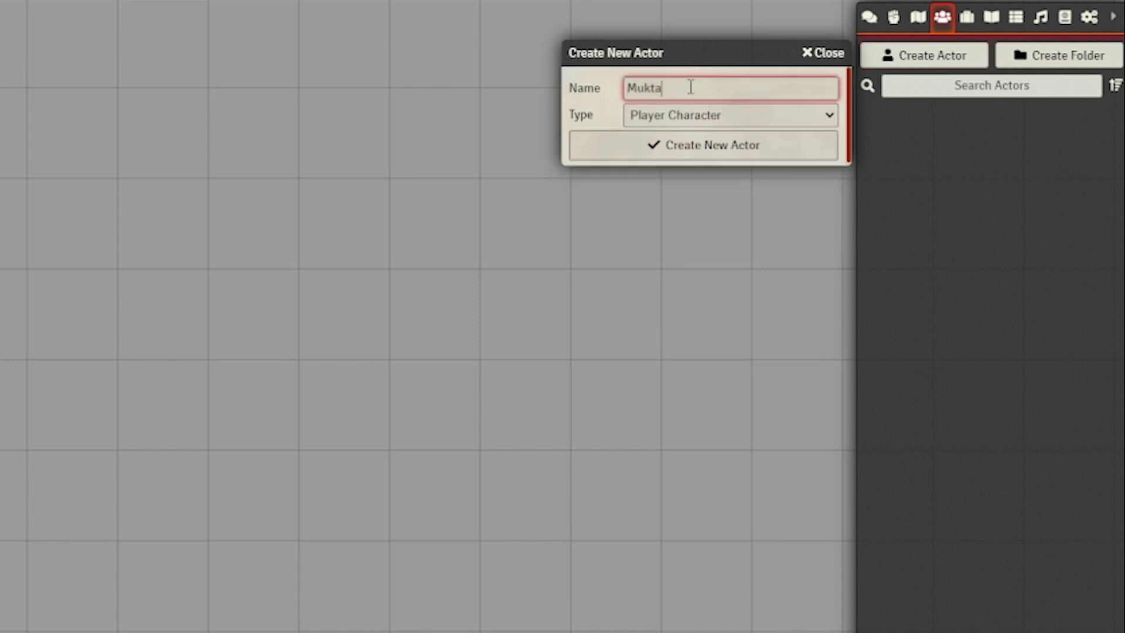
key(Return)
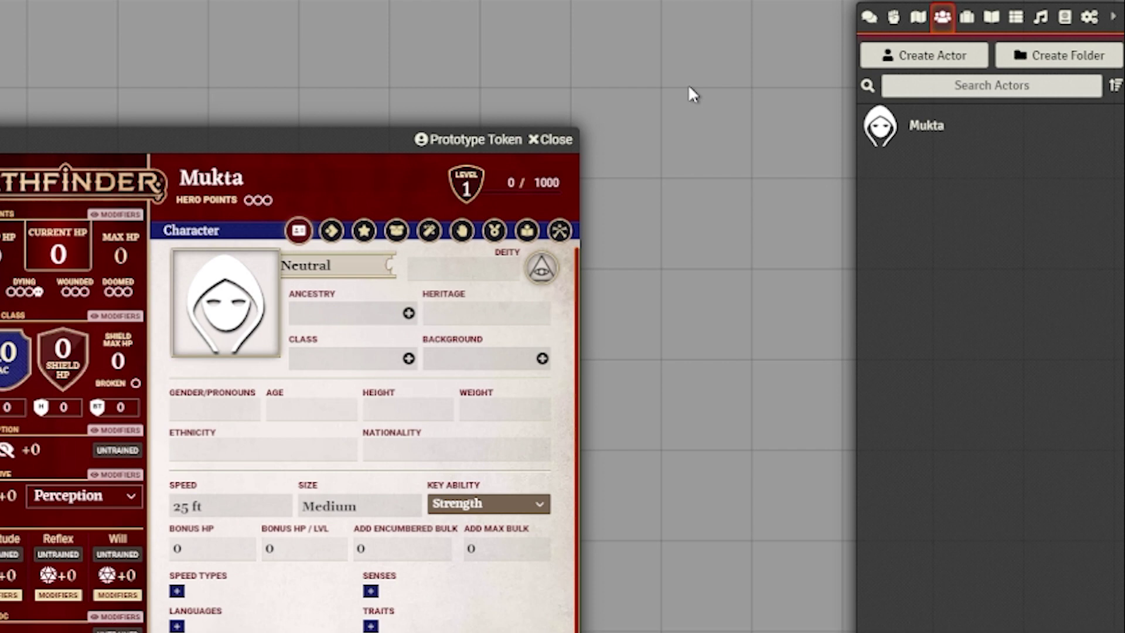
Give the Player user Owner permission on Mukta and save the change
right_click(926, 134)
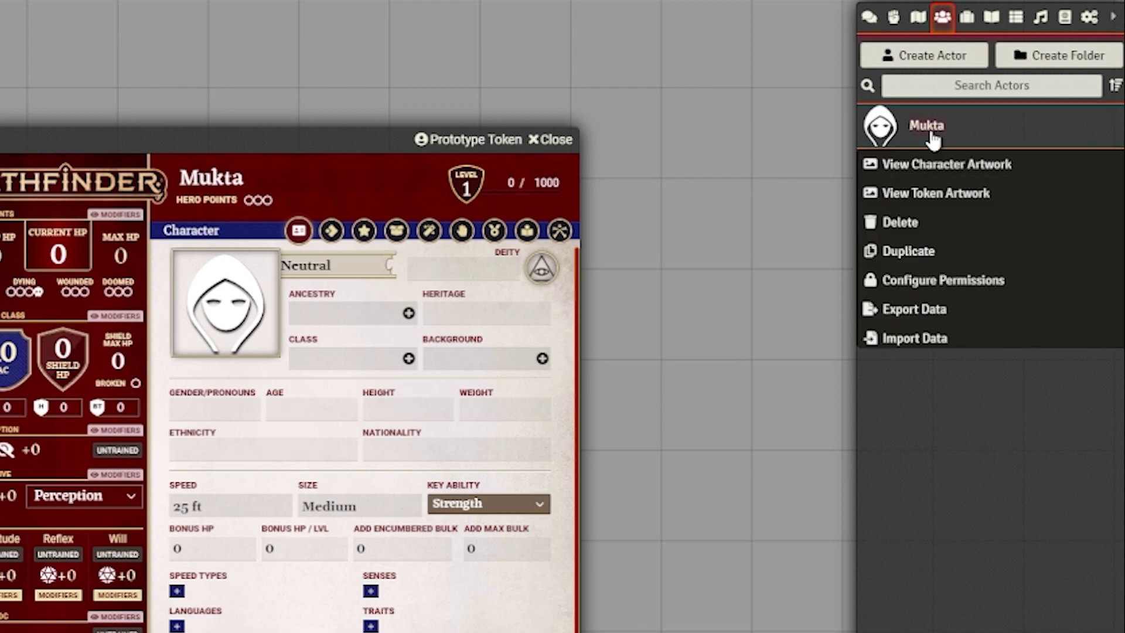
click(932, 280)
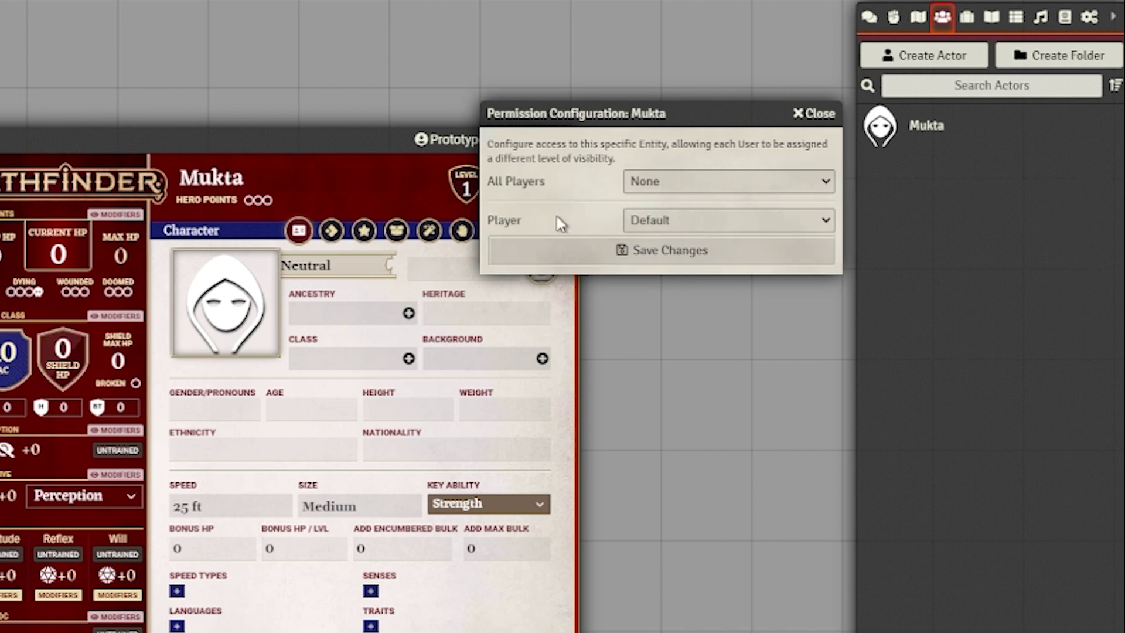
click(665, 222)
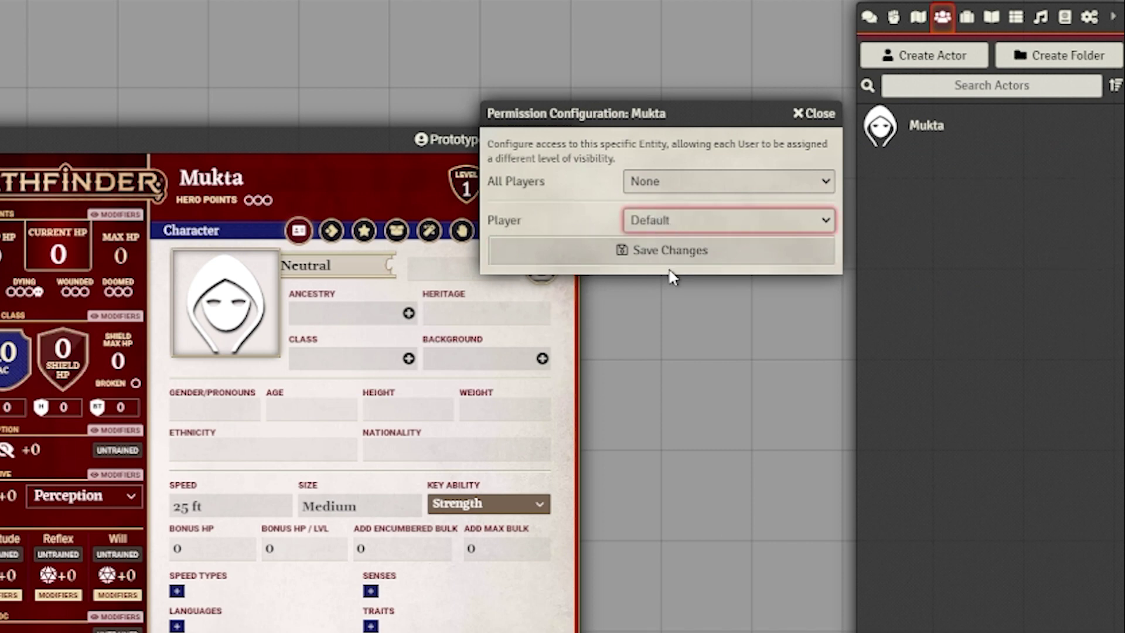
click(671, 284)
click(610, 252)
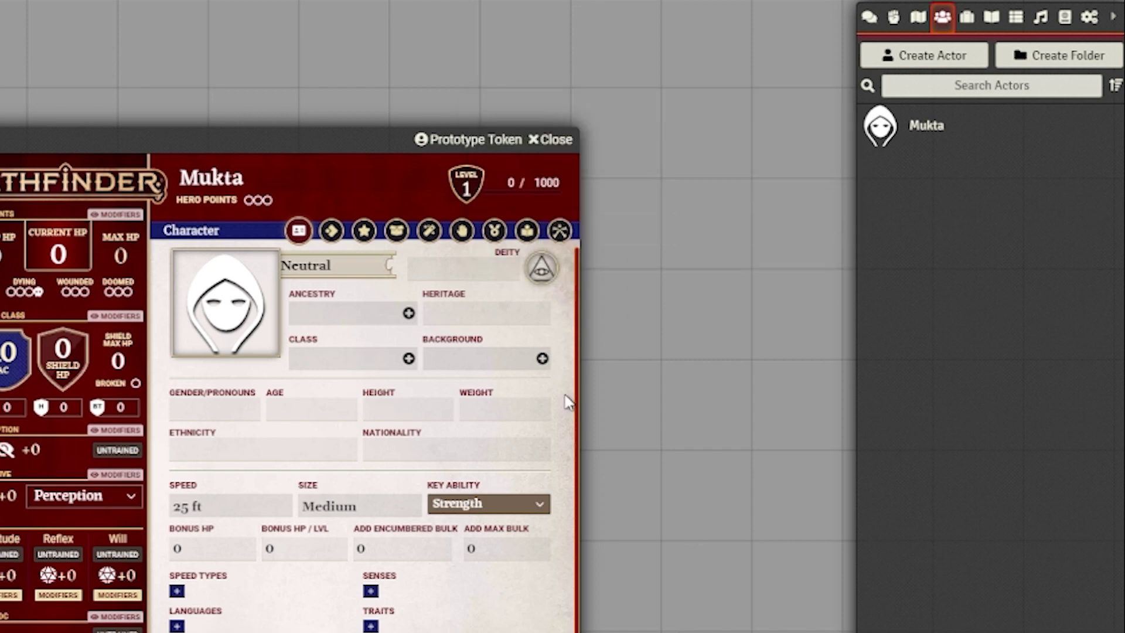
click(1089, 17)
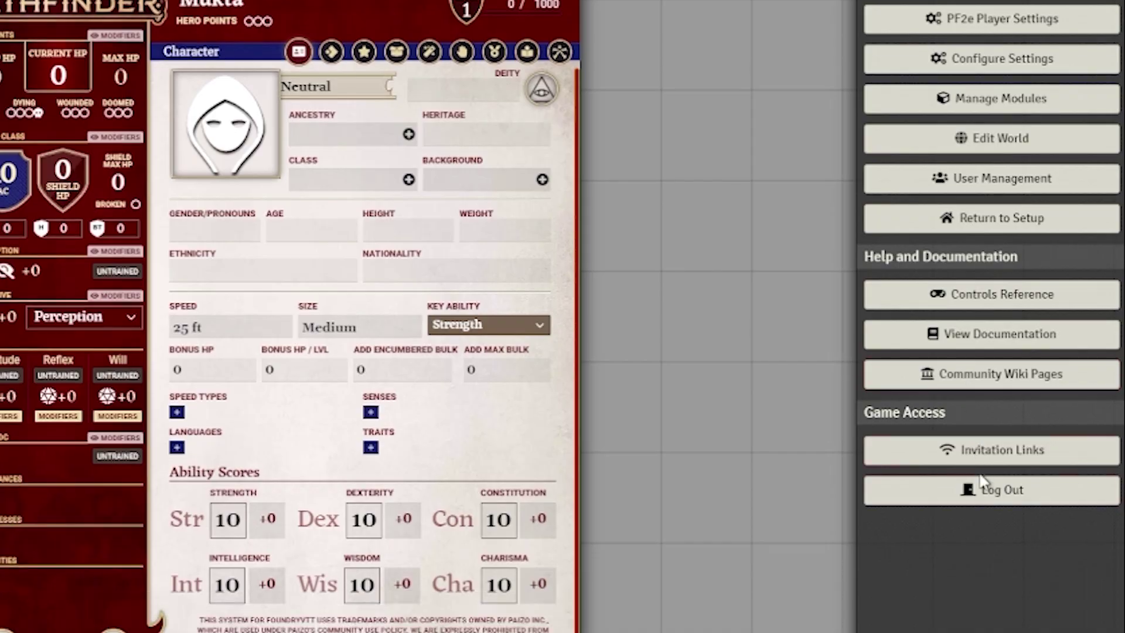
Log out, rejoin as Player, and save Mukta as that user's character
click(981, 483)
click(358, 291)
key(Down)
click(450, 302)
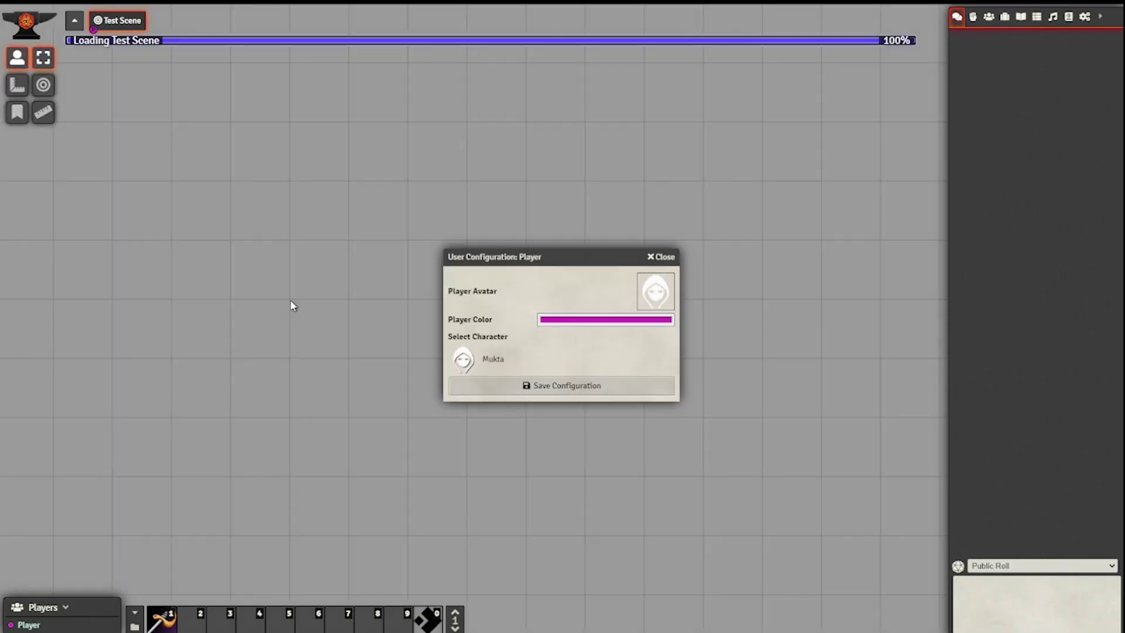
click(479, 364)
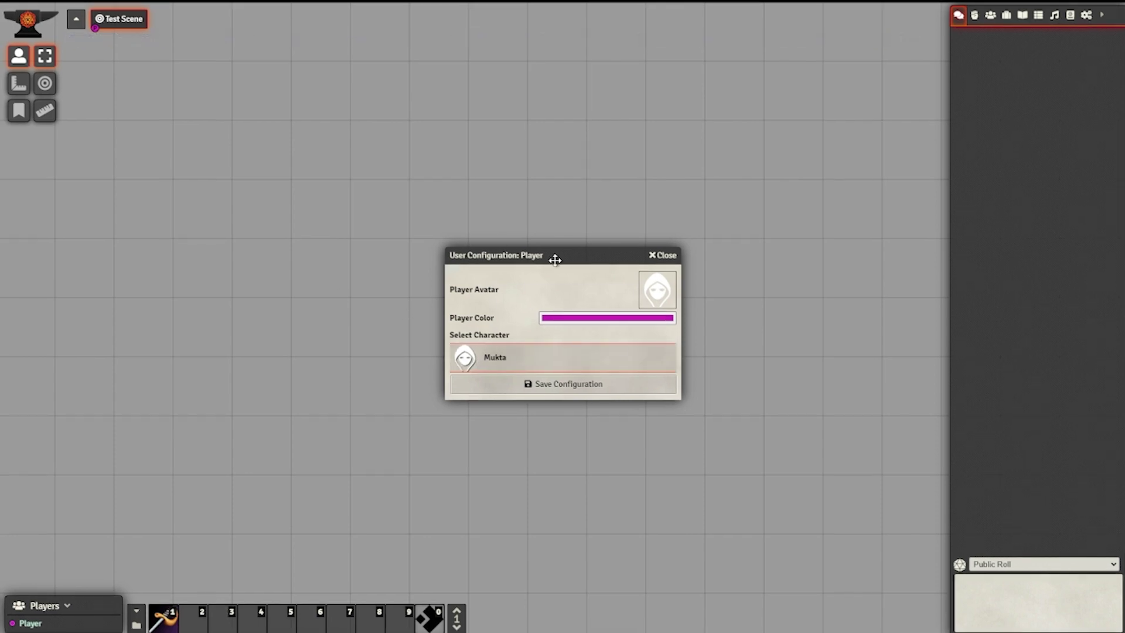
click(560, 384)
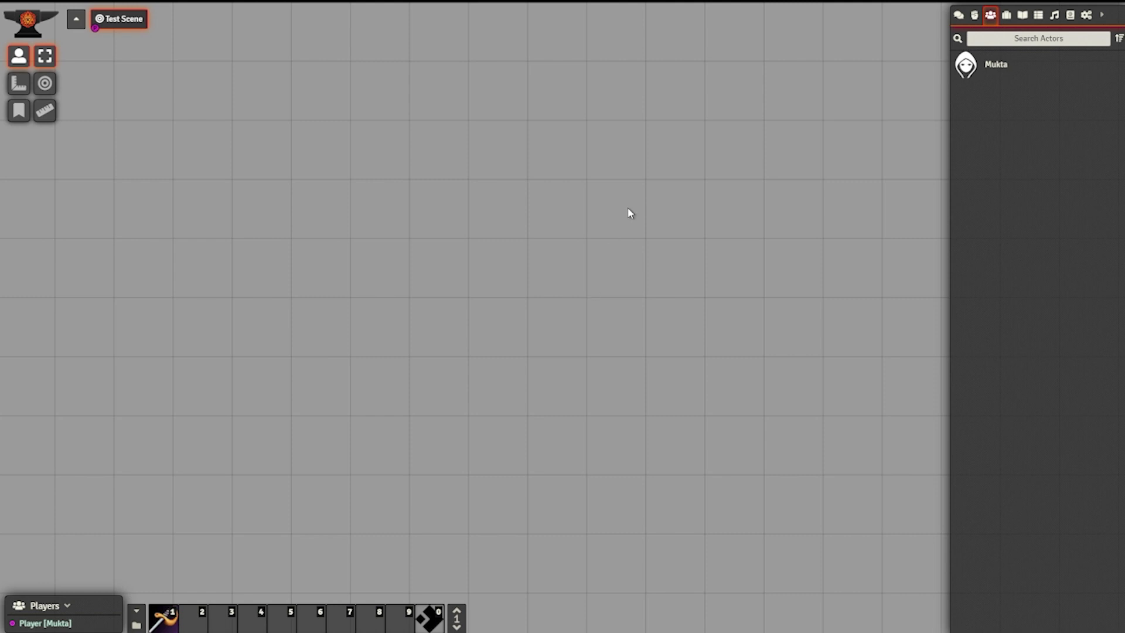
Open Mukta's sheet from the Actors sidebar and move it into view
click(997, 66)
drag(609, 84, 569, 71)
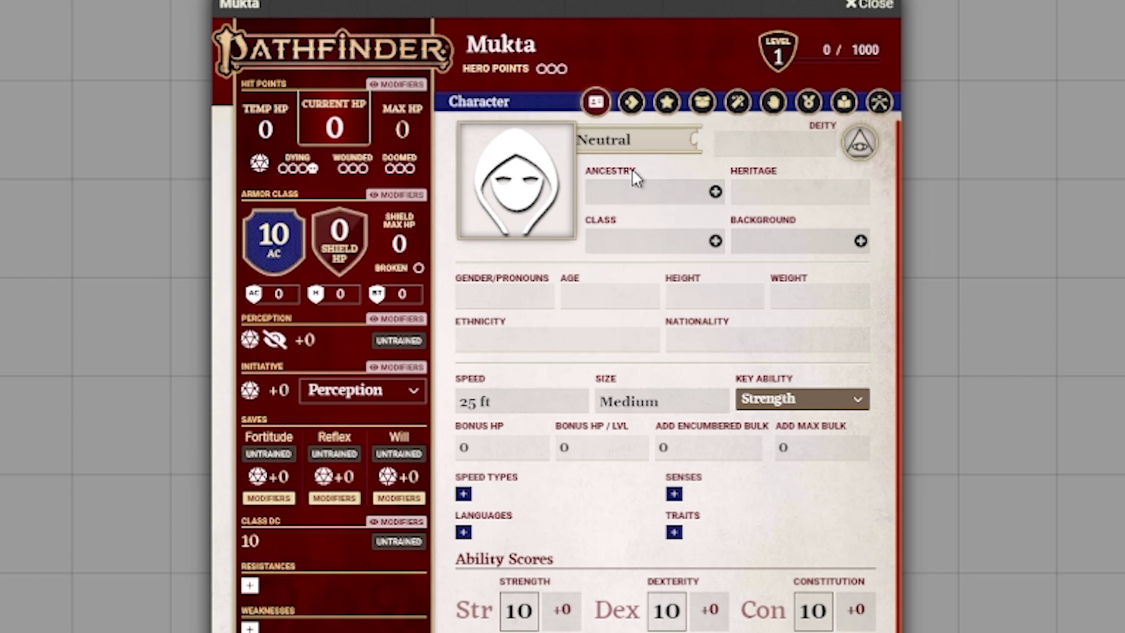
Find Ratfolk in the Ancestries compendium and drag it onto Mukta's sheet
click(715, 193)
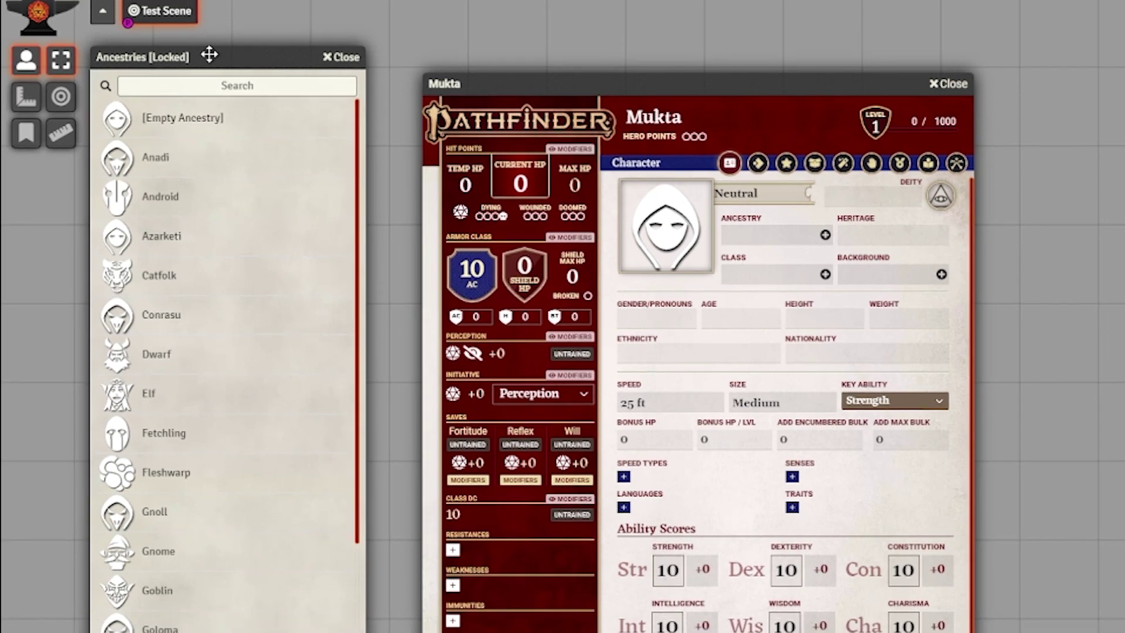
drag(142, 39, 231, 26)
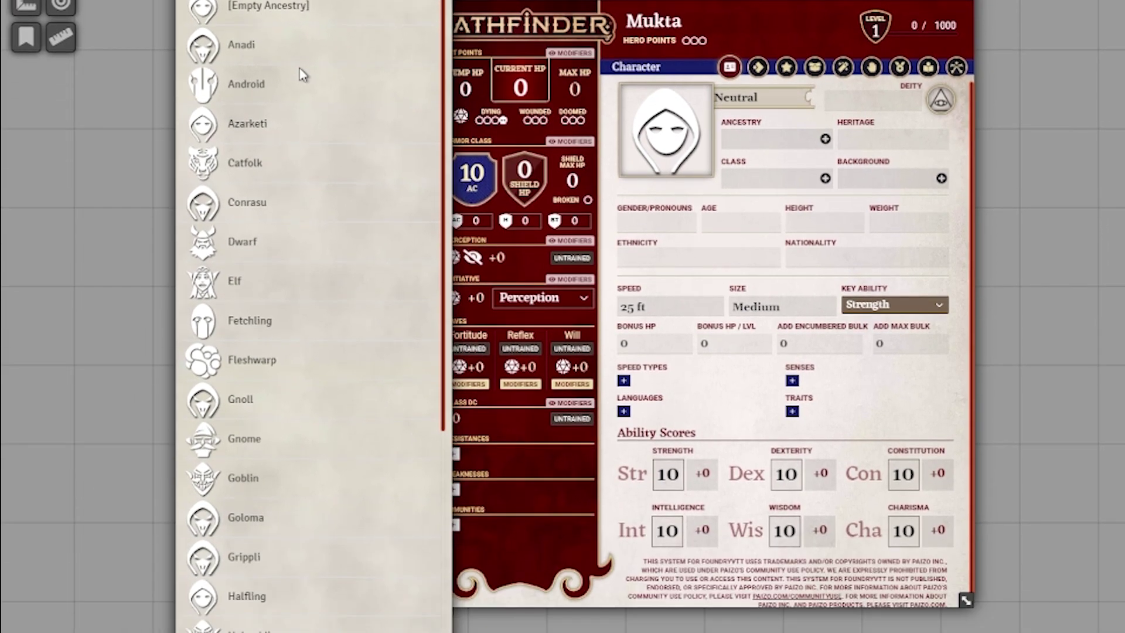
scroll(296, 104, down, 7)
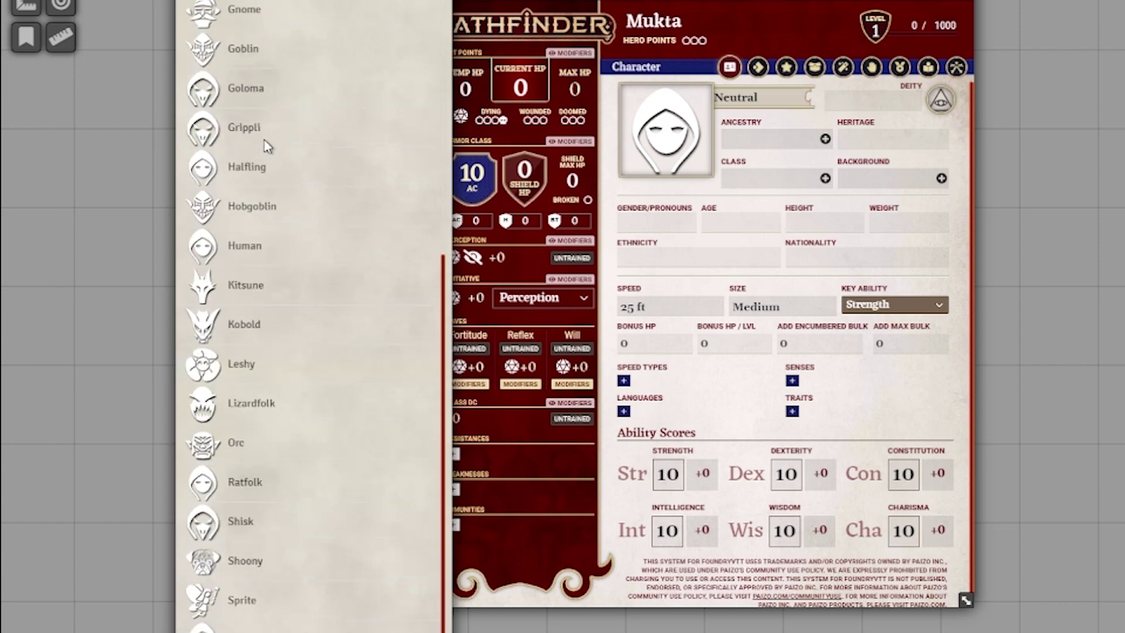
click(237, 477)
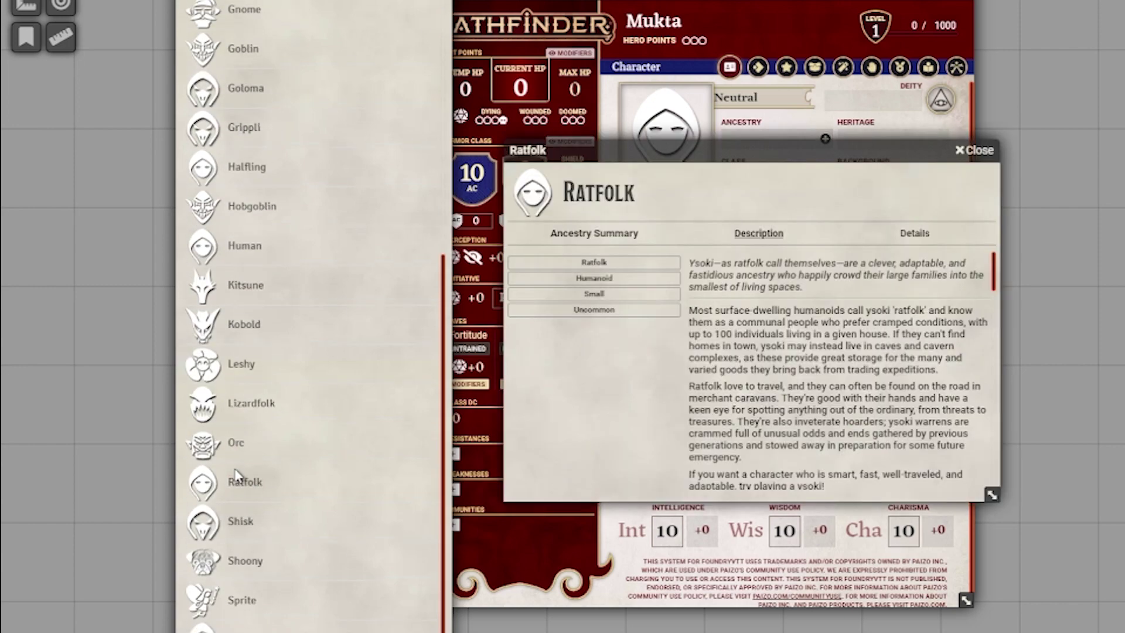
click(974, 150)
drag(232, 489, 788, 147)
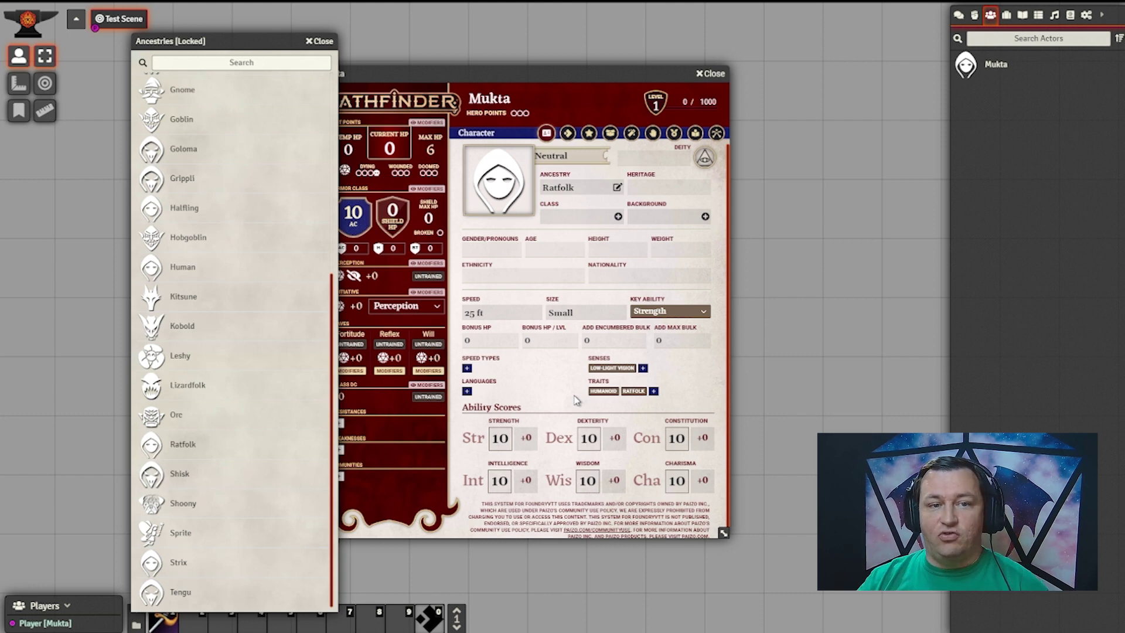
Set the heritage to Desert Rat and bring up the Backgrounds compendium
click(648, 188)
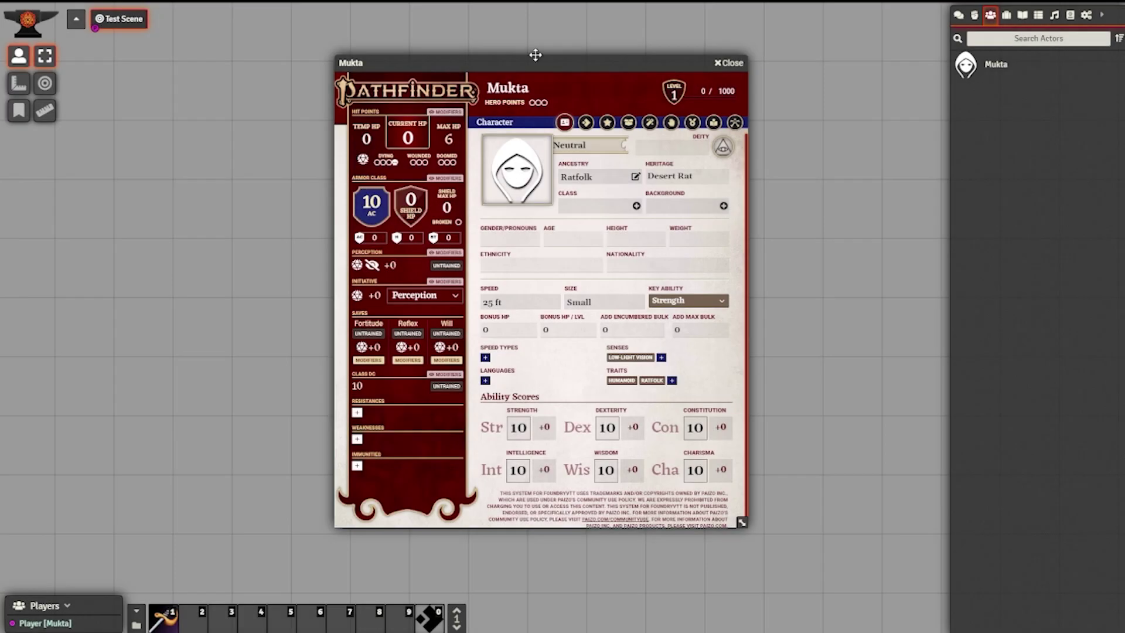
click(724, 206)
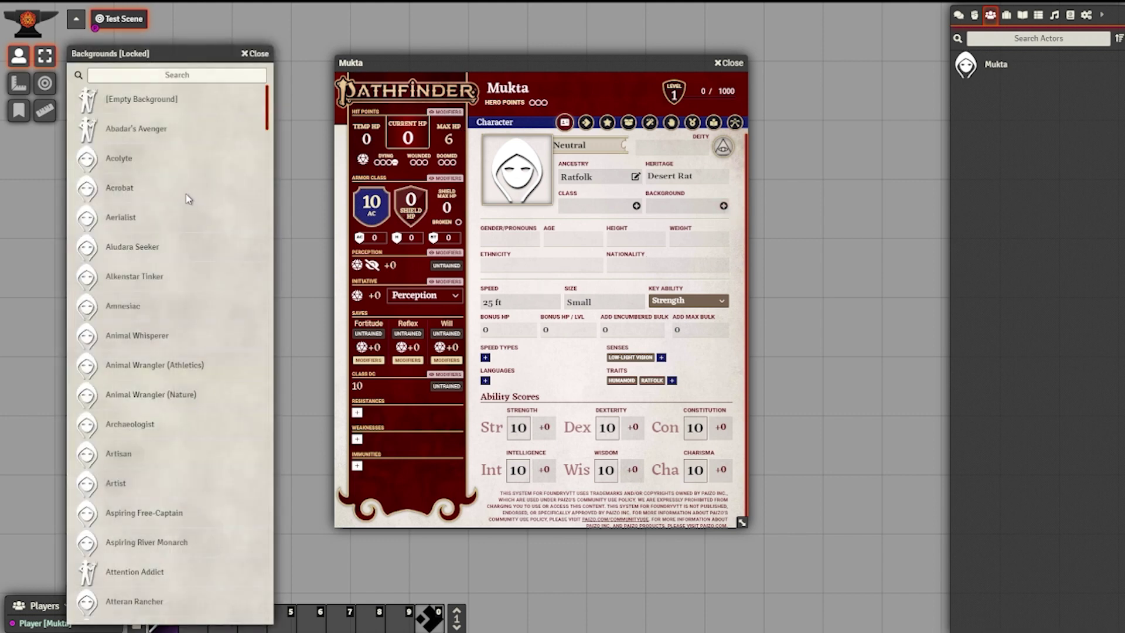
Search backgrounds for 'Sco', drag Scout onto the sheet, and close the list
scroll(184, 203, down, 8)
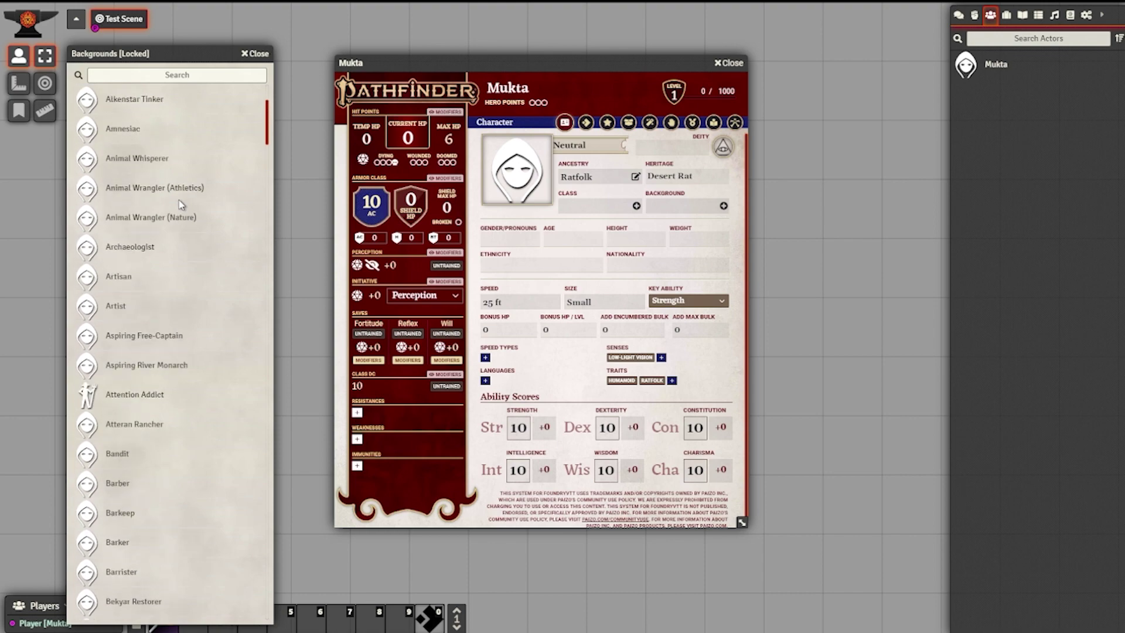
scroll(174, 358, up, 8)
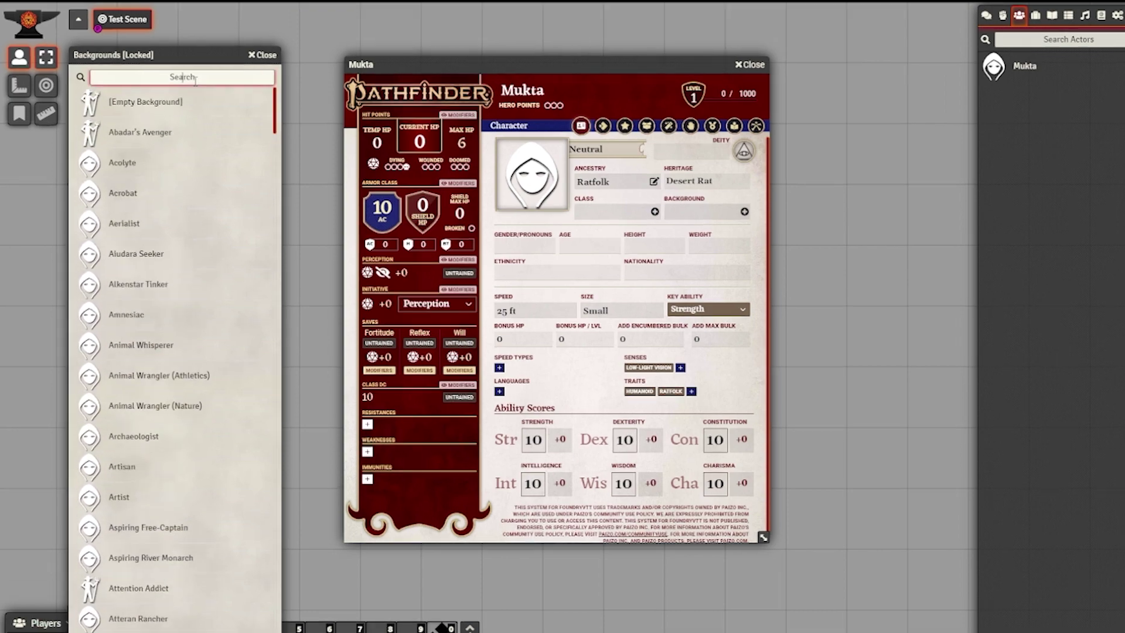
click(181, 75)
text(Sco)
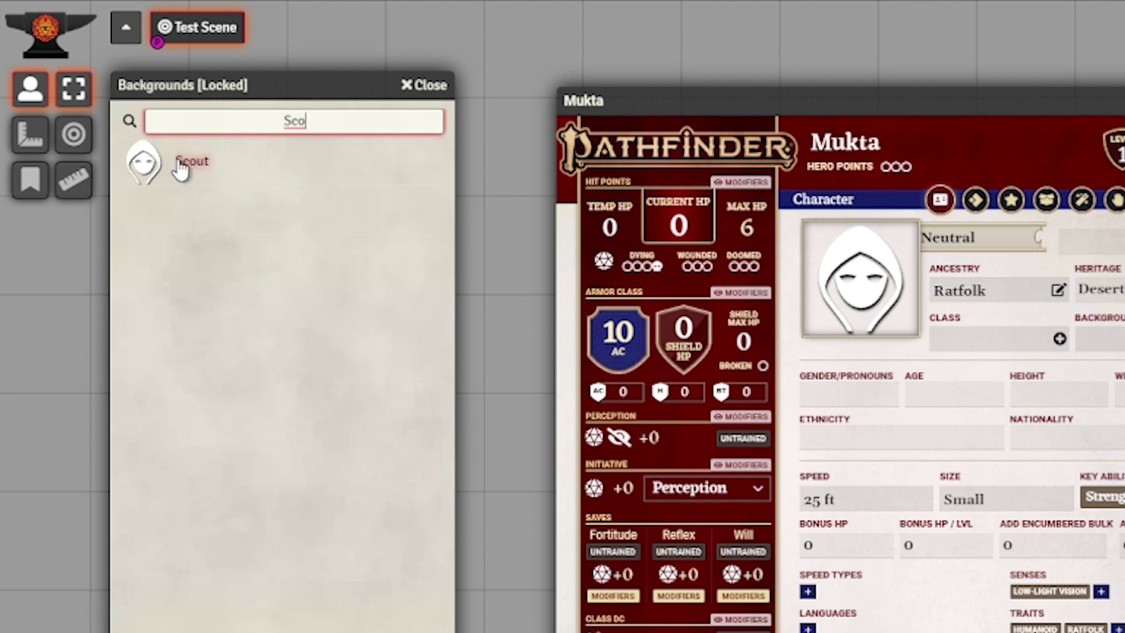
drag(182, 164, 1117, 343)
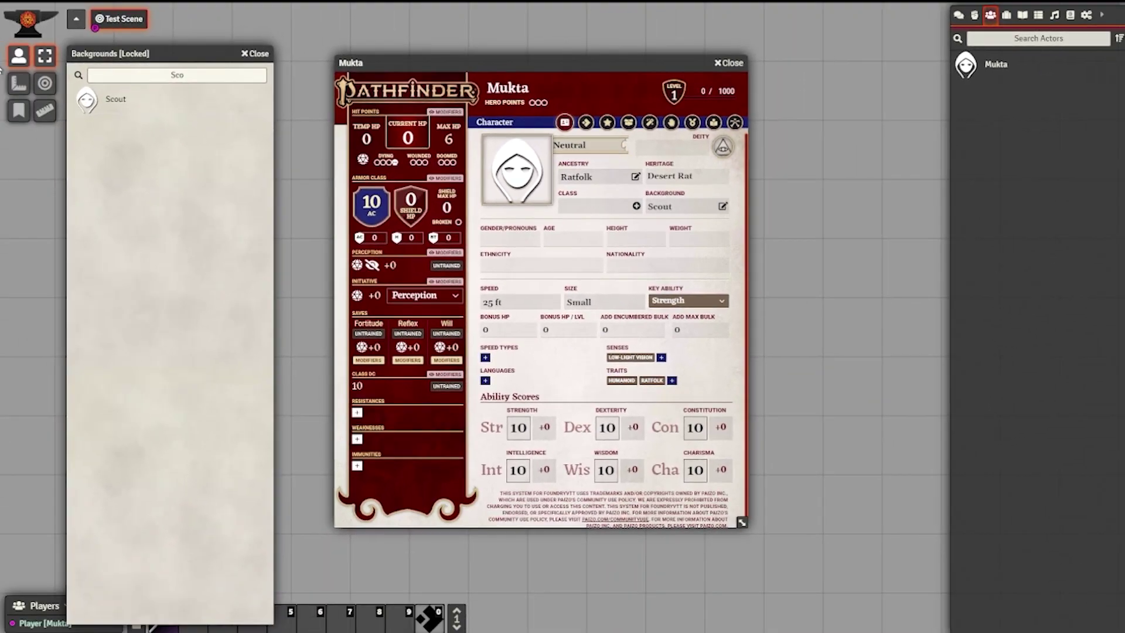
click(257, 54)
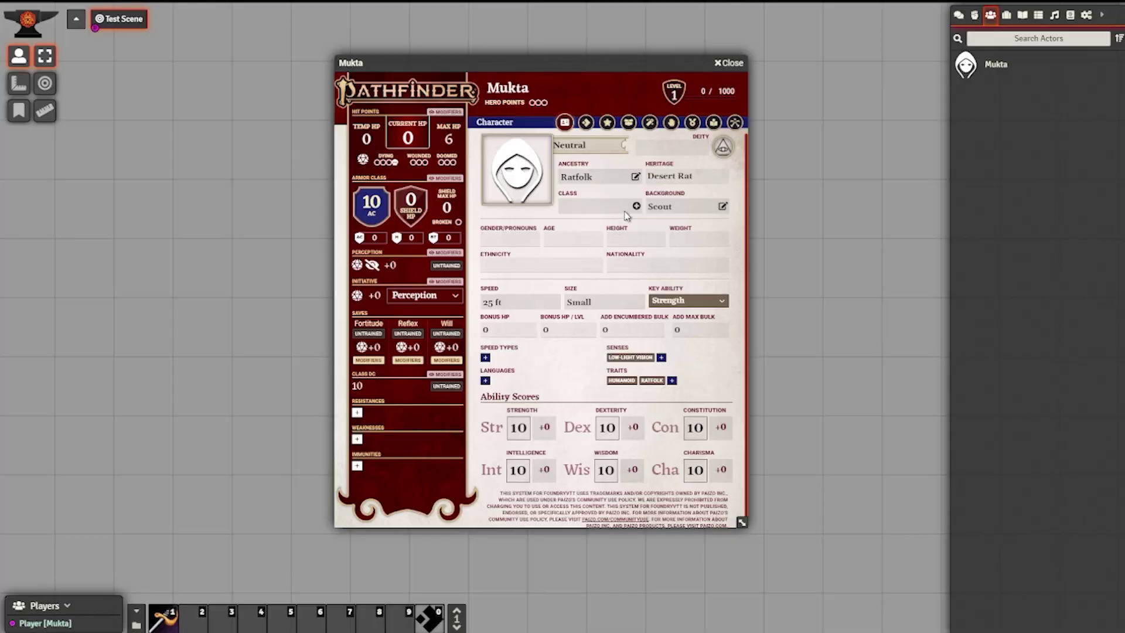
Drag Rogue from the Classes compendium onto Mukta's sheet, then show the Feats page
click(635, 207)
drag(164, 56, 178, 41)
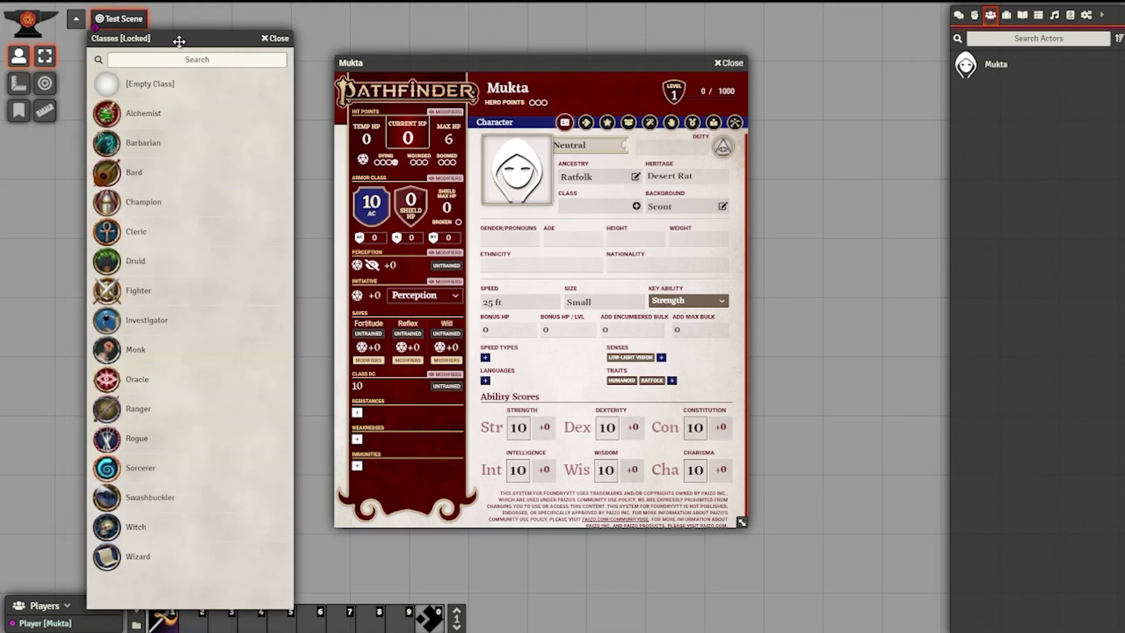
click(229, 63)
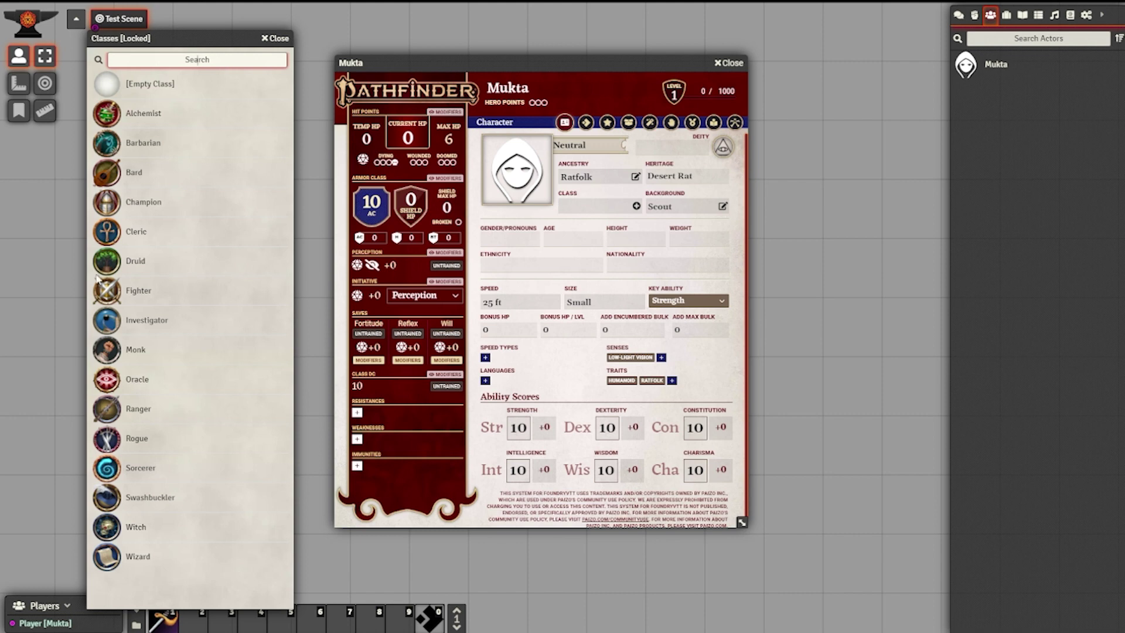
drag(136, 444, 616, 208)
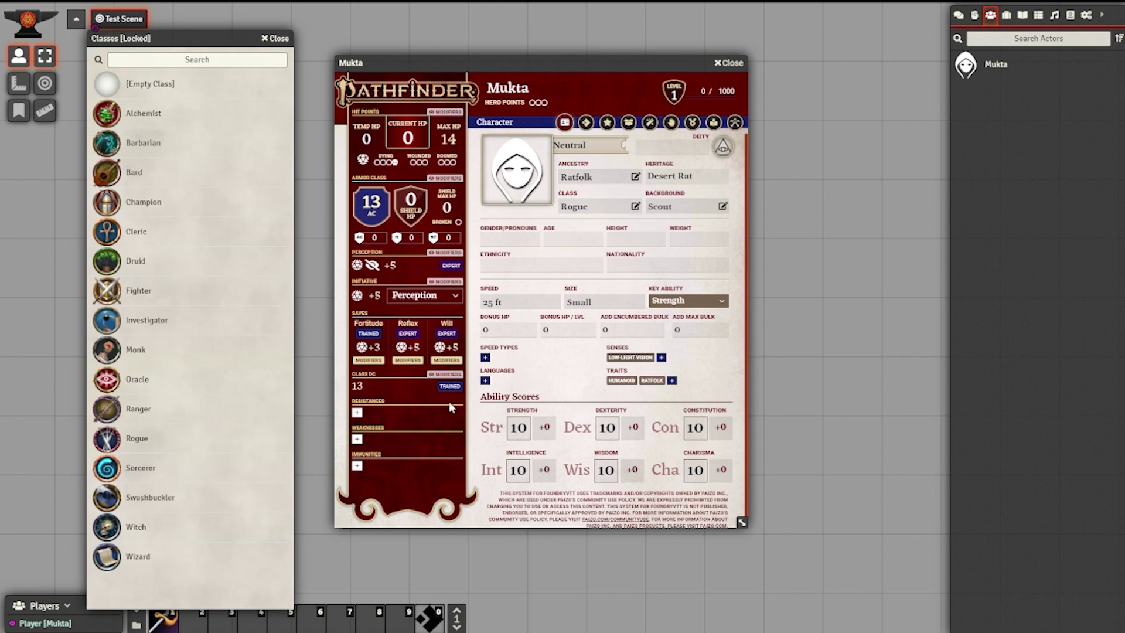
click(274, 38)
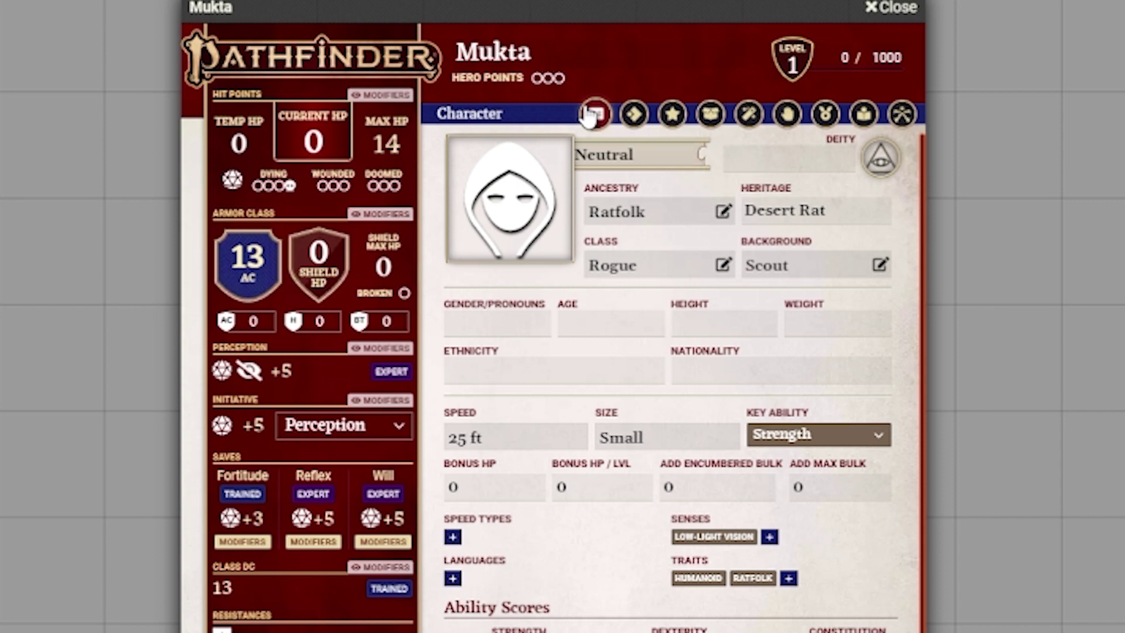
click(826, 114)
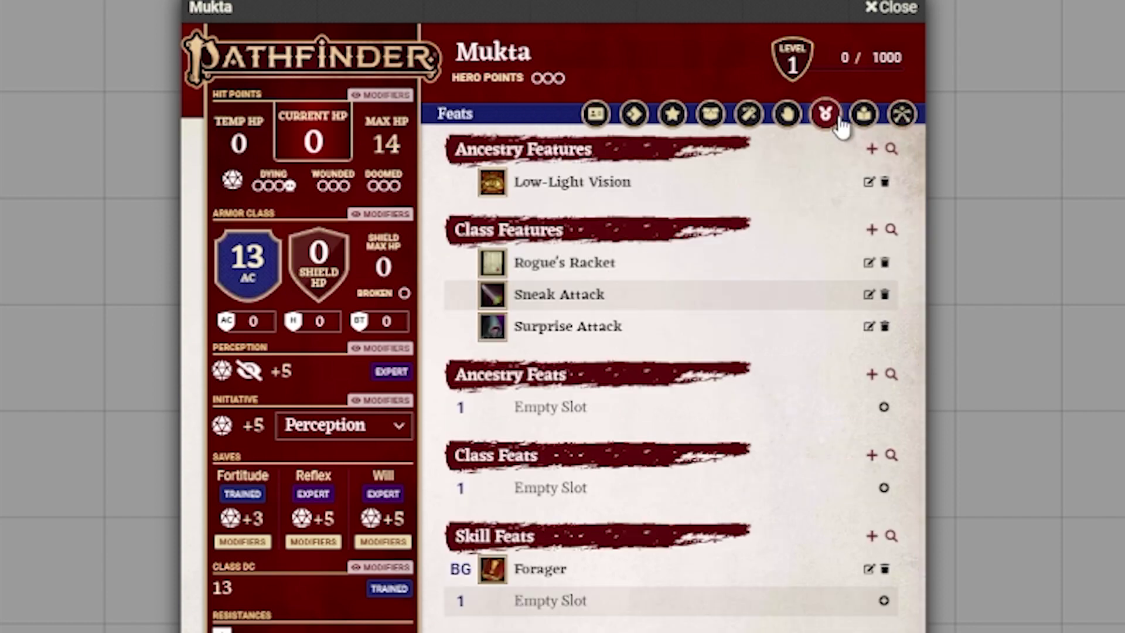
Expand Rogue's Racket and follow its Thief Racket link to the feature details
drag(655, 27, 736, 23)
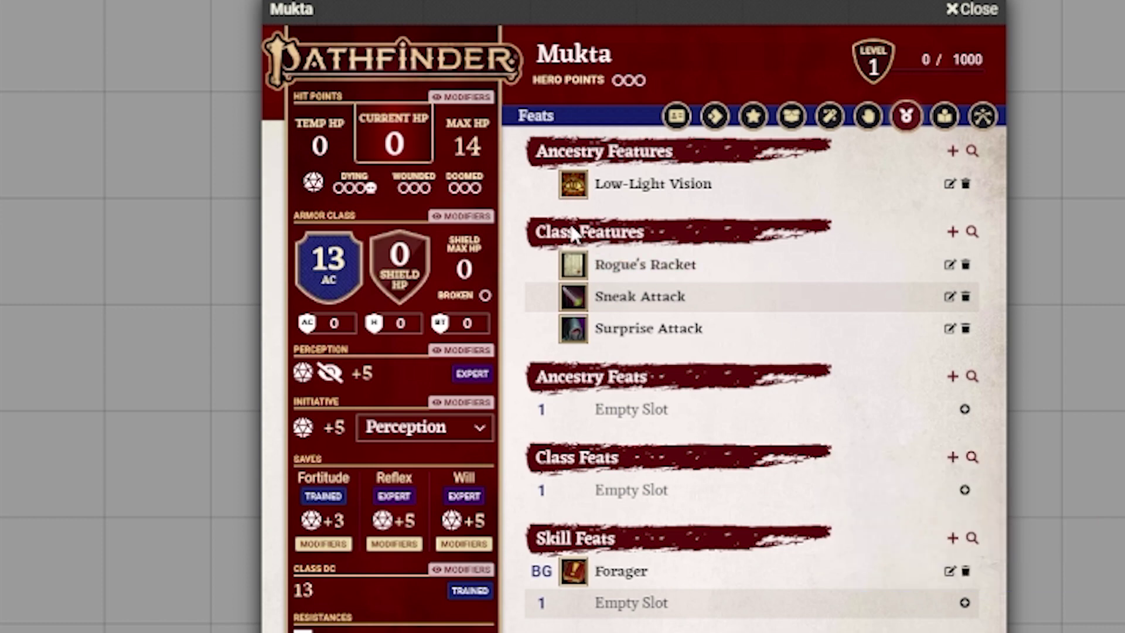
click(651, 264)
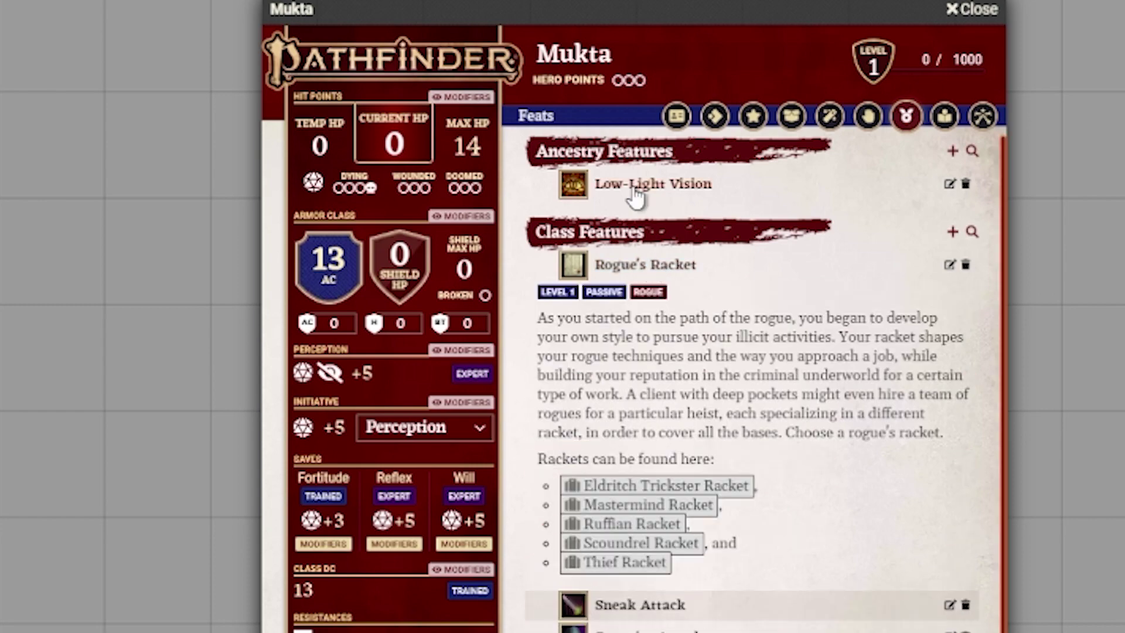
drag(583, 9, 402, 1)
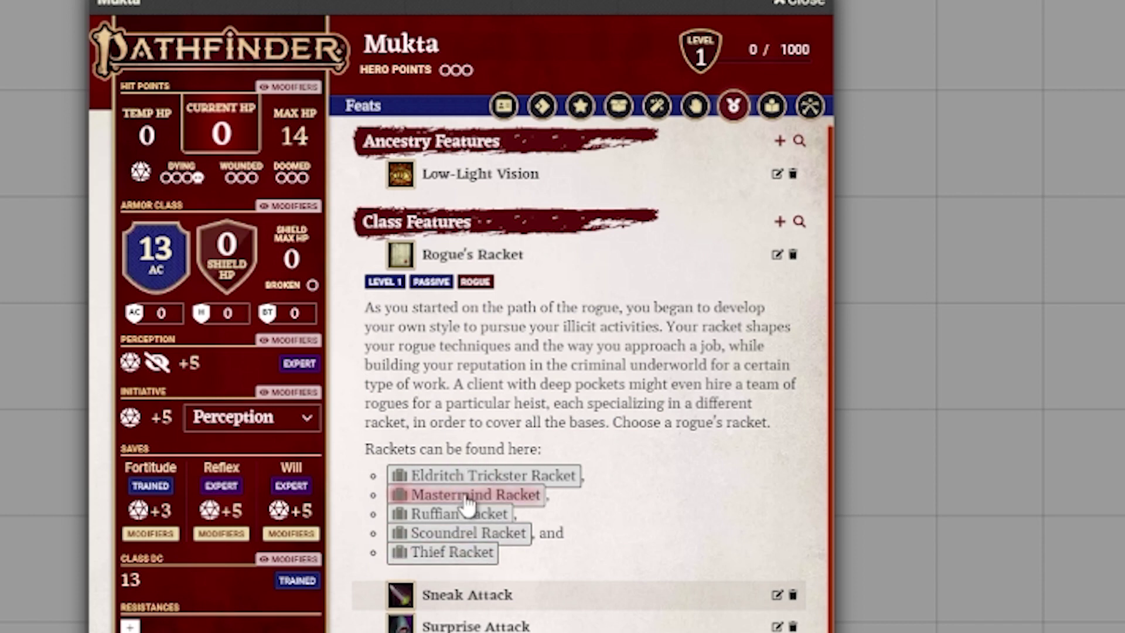
click(452, 552)
Drag the Thief Racket link onto Mukta's Class Features section
drag(586, 225, 1119, 3)
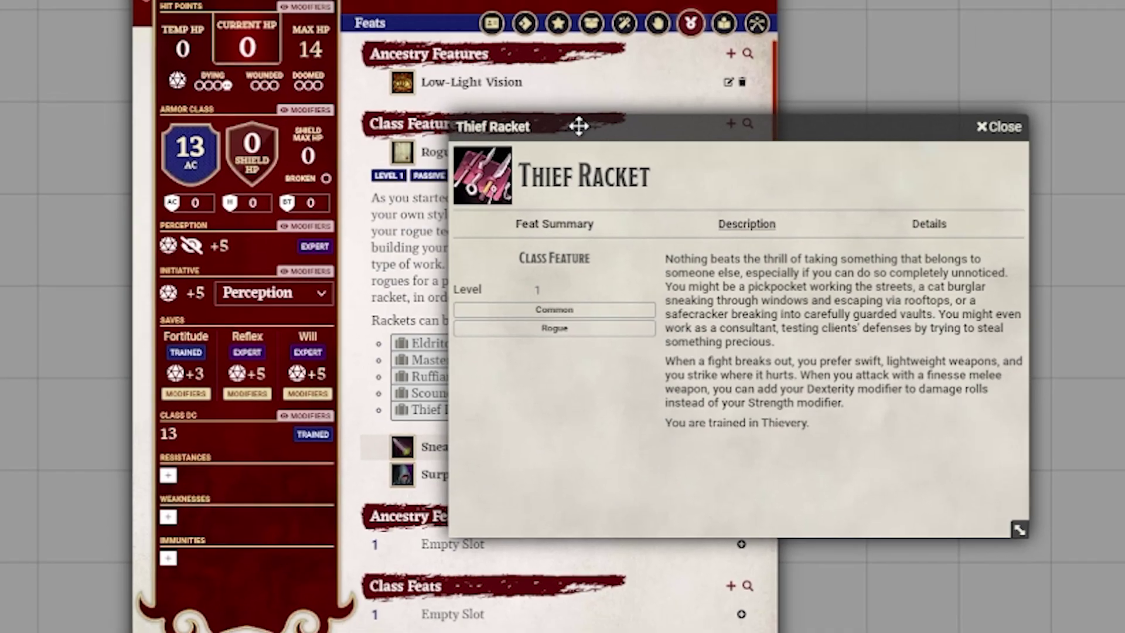
drag(791, 40, 797, 38)
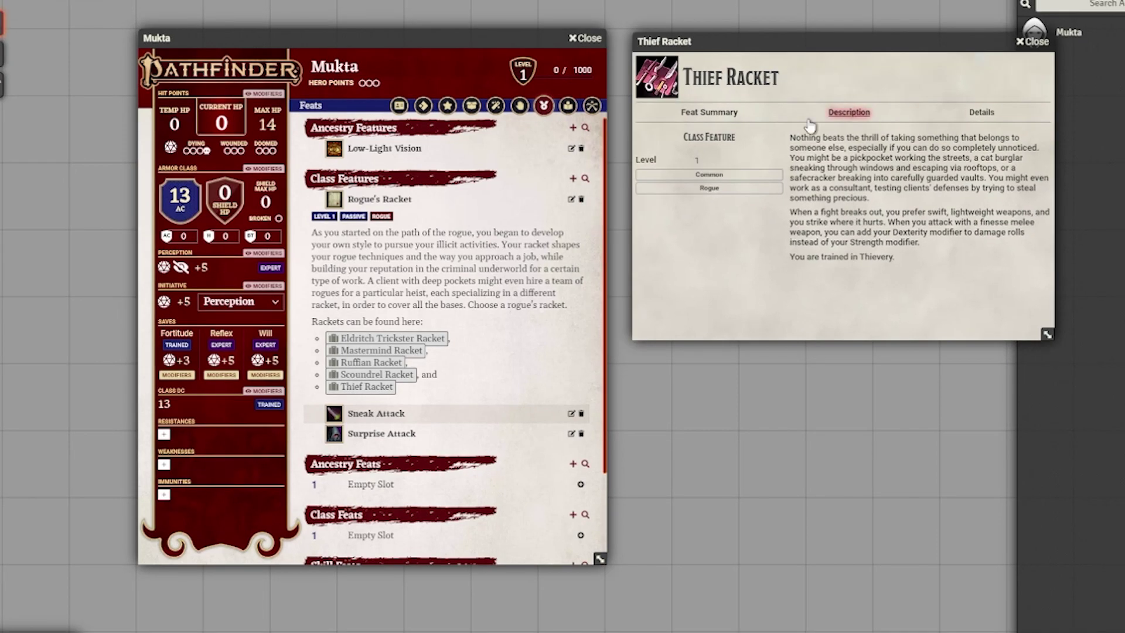
drag(448, 41, 379, 41)
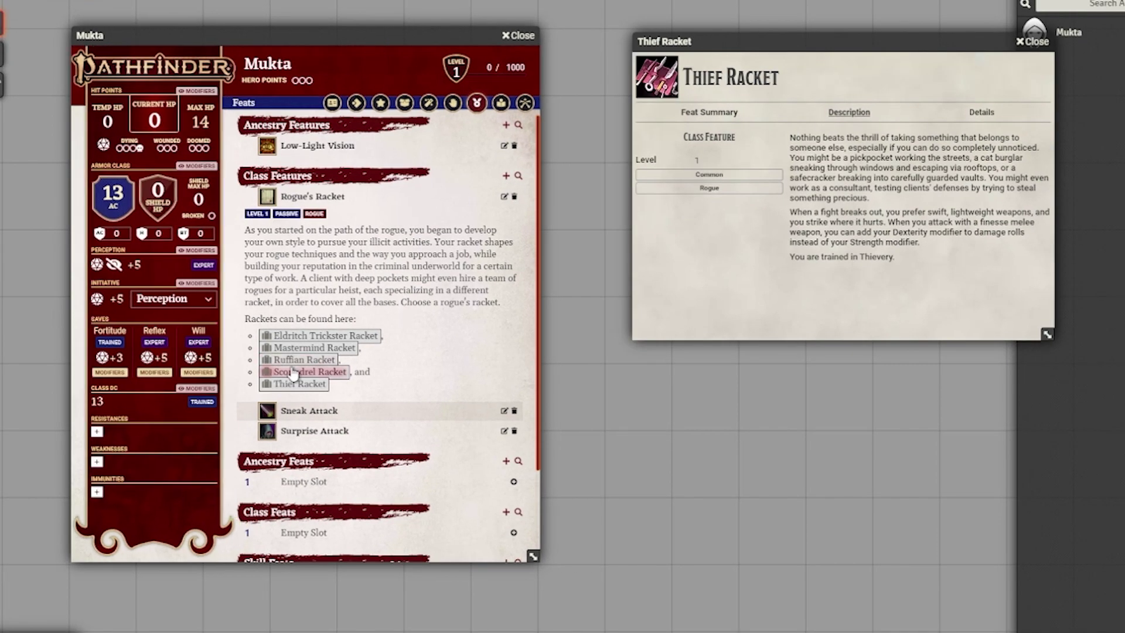
drag(283, 387, 398, 179)
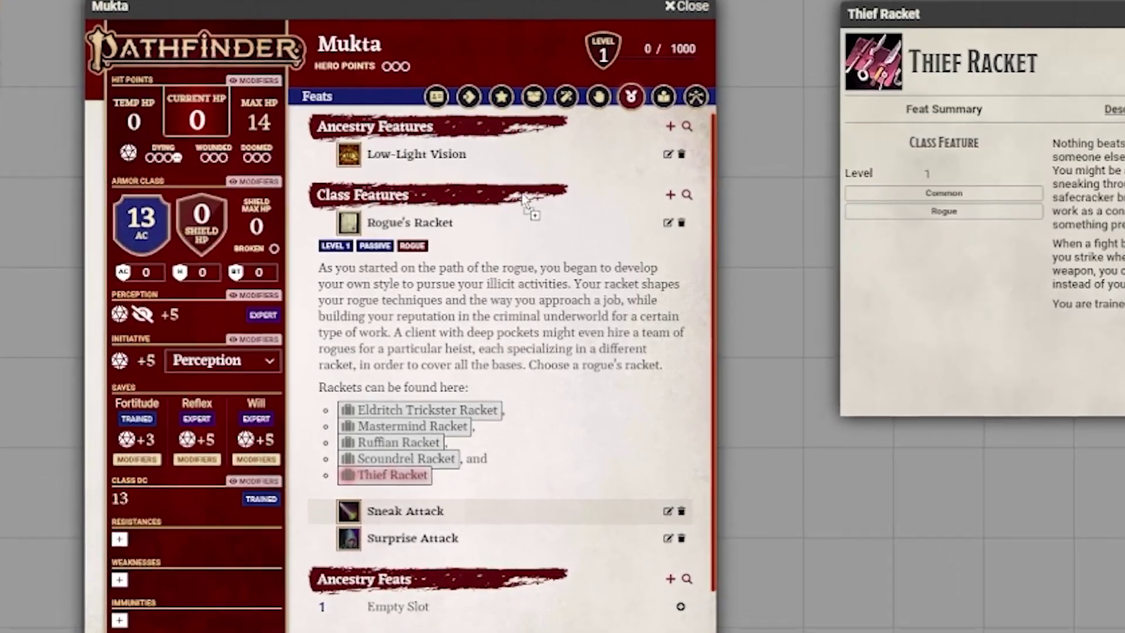
drag(521, 198, 528, 202)
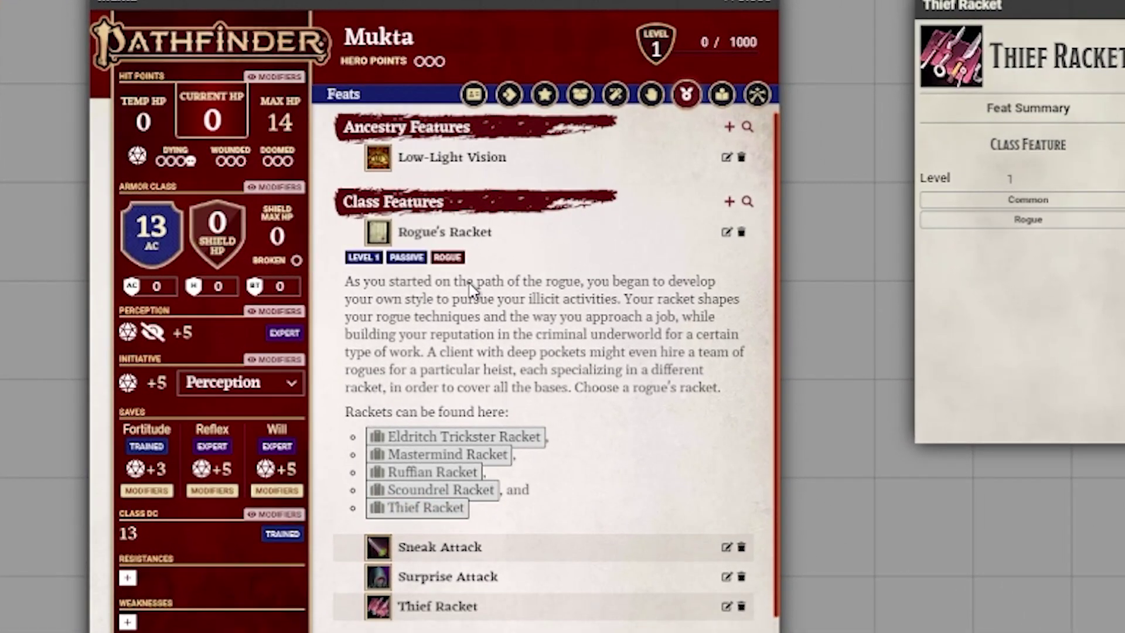
Collapse Rogue's Racket and check the new Thief Racket class feature entry
click(432, 231)
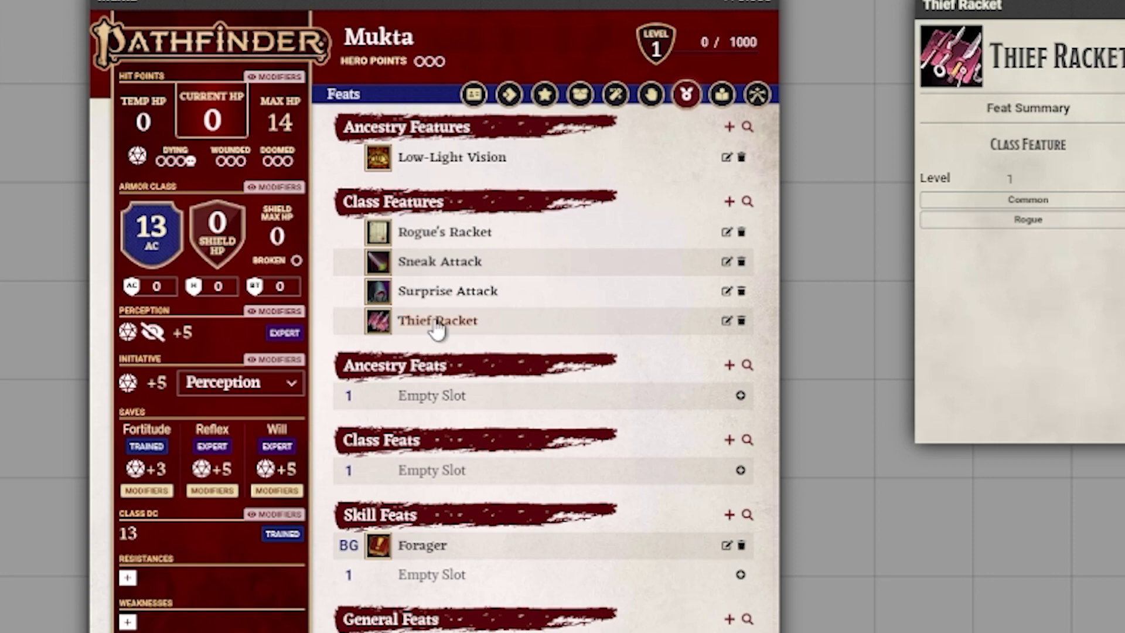
click(456, 328)
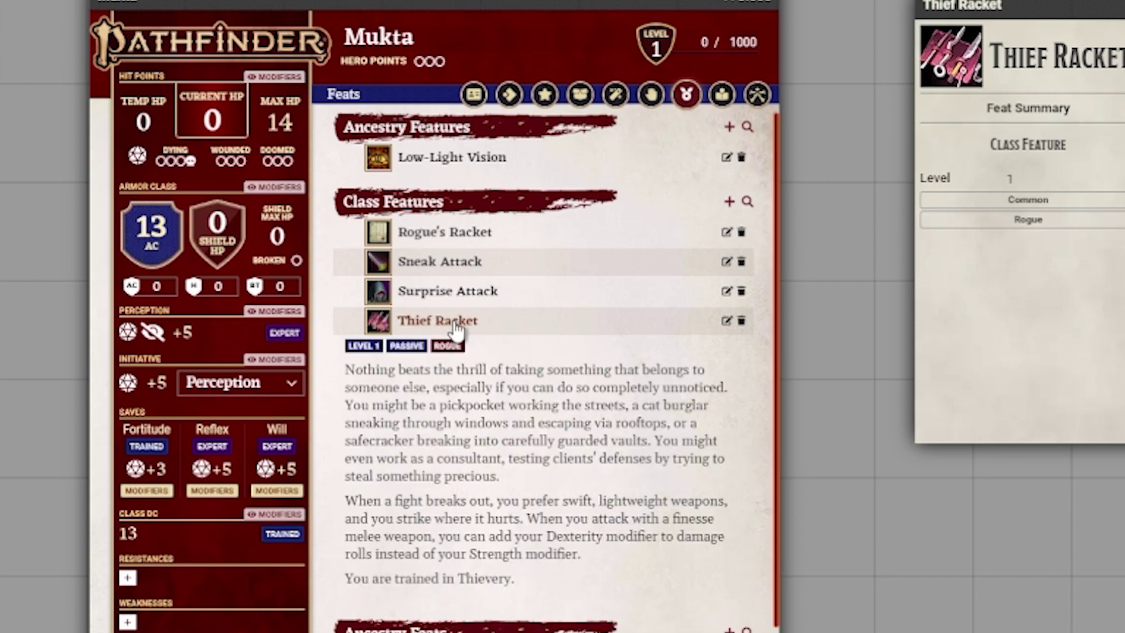
click(445, 323)
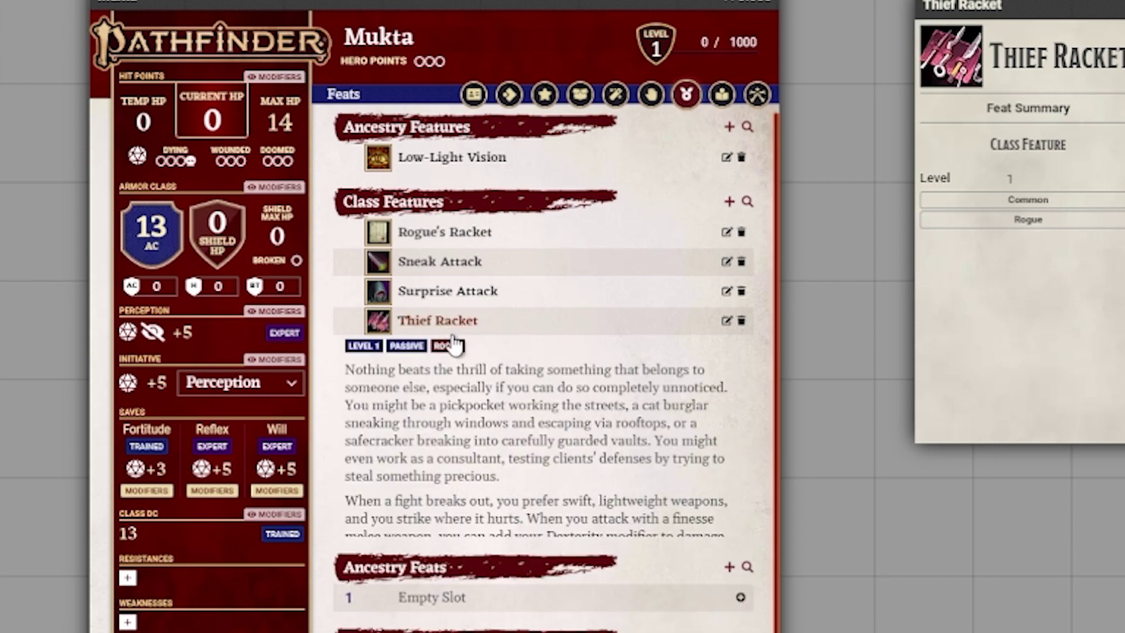
click(650, 96)
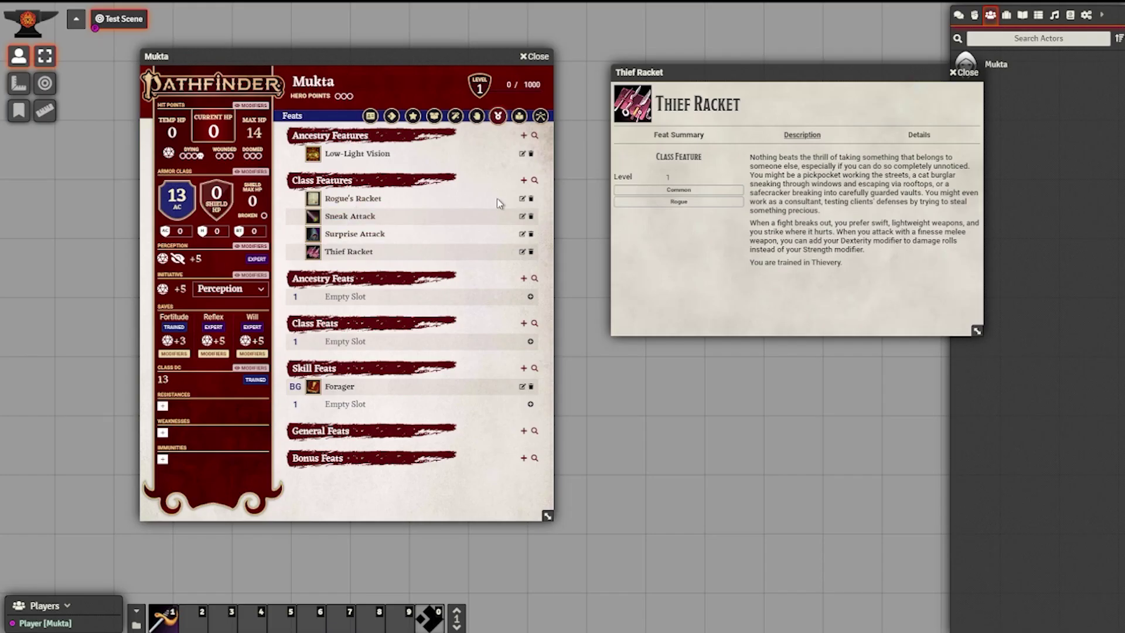
Delete Rogue's Racket from Mukta's class features and close the Thief Racket window
click(531, 199)
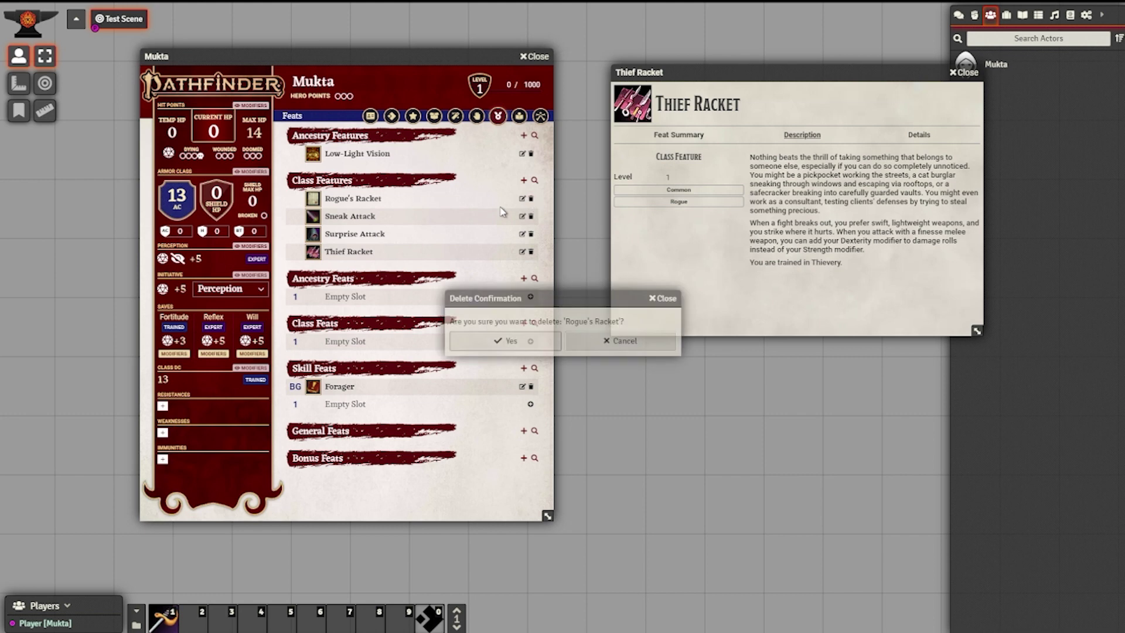
click(501, 340)
click(966, 73)
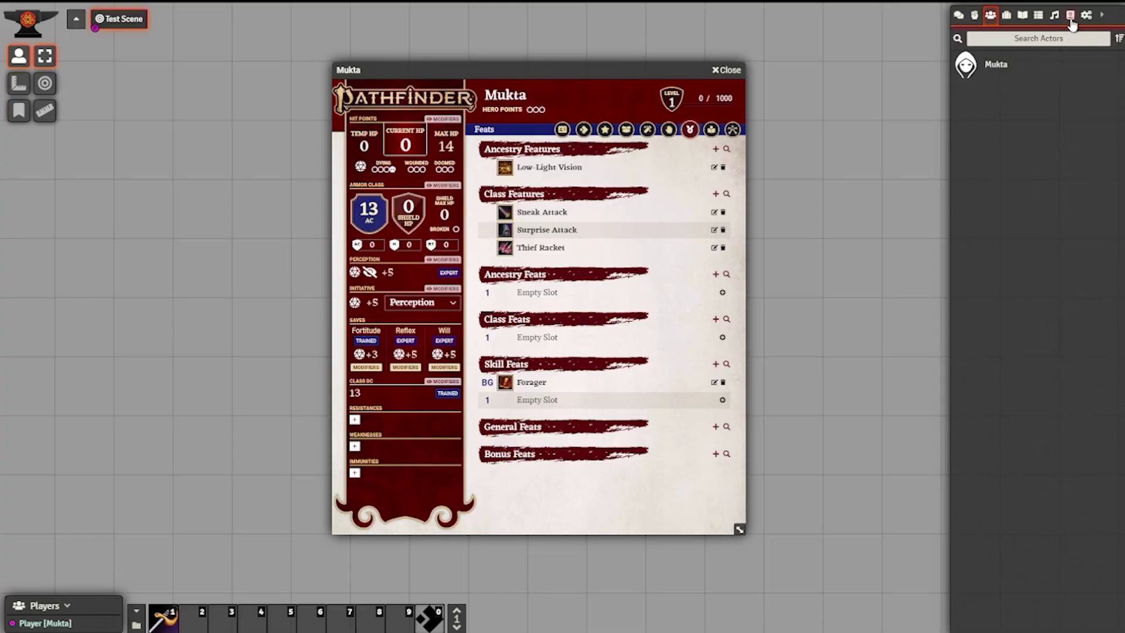
click(1071, 16)
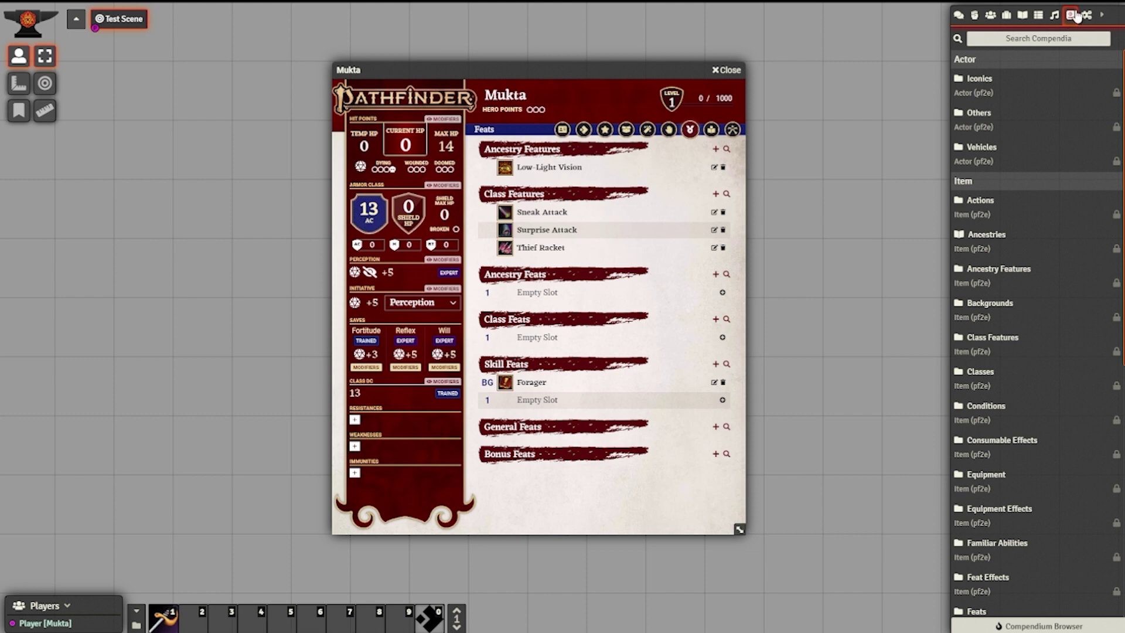
Search the Ancestry Features compendium for 'desert' and drag Desert Rat onto Mukta's sheet
click(998, 270)
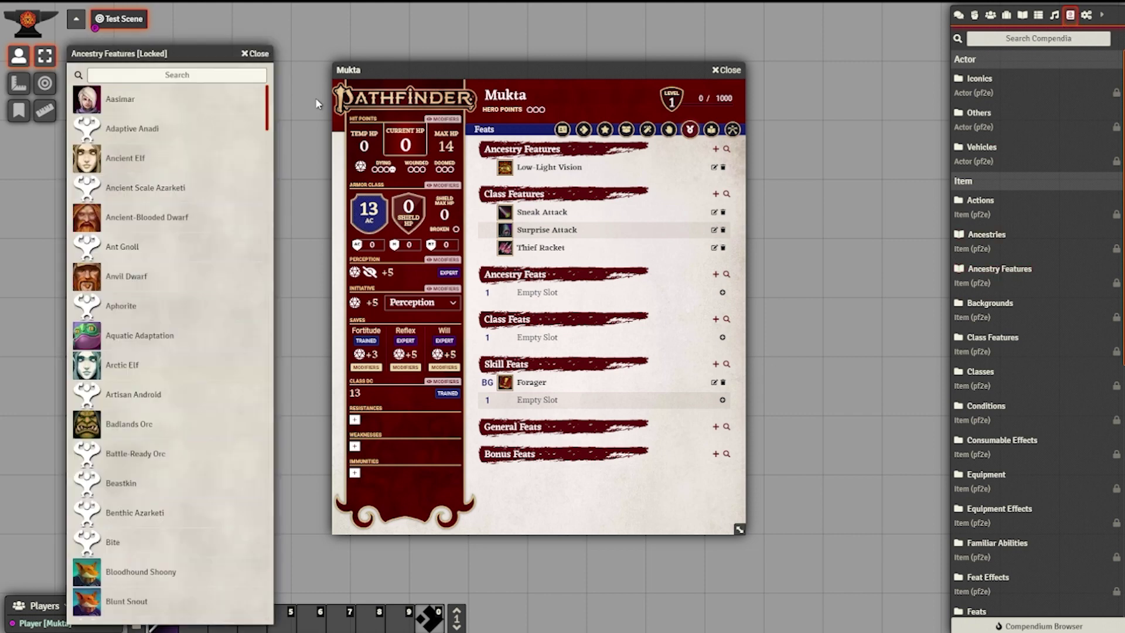
drag(153, 63, 183, 50)
click(197, 63)
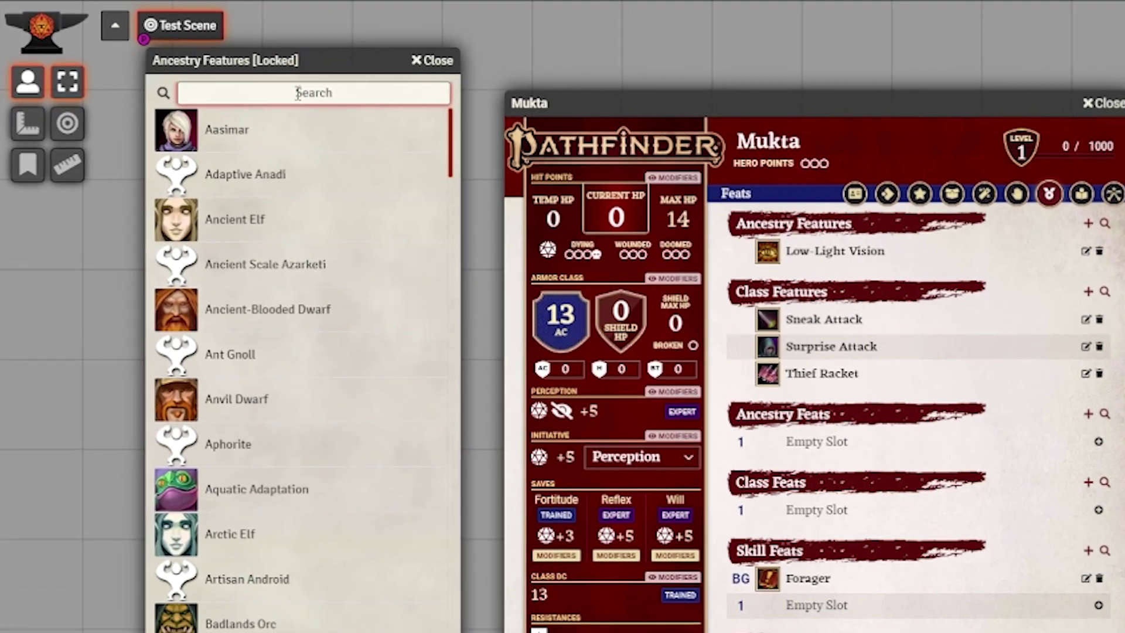
text(esert)
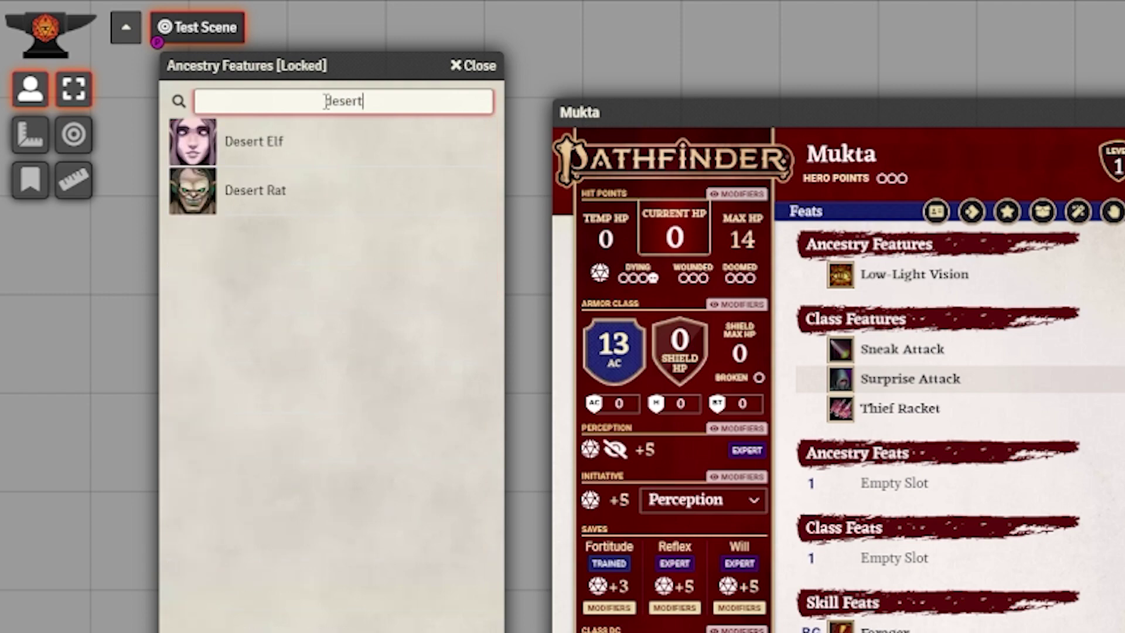
drag(262, 193, 1022, 357)
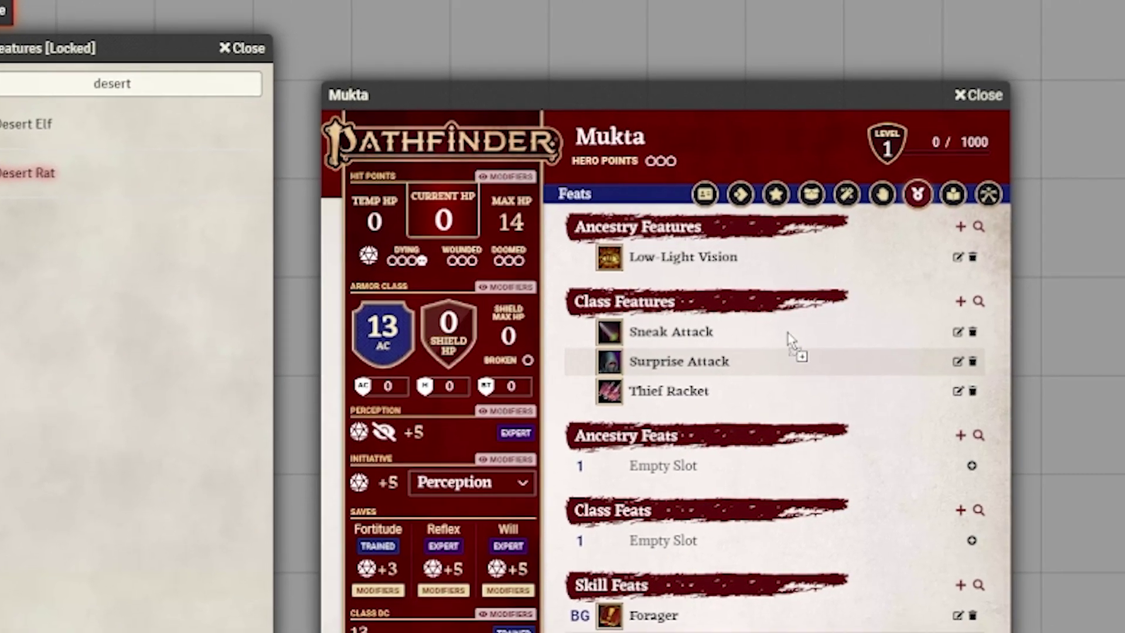
drag(716, 328, 718, 331)
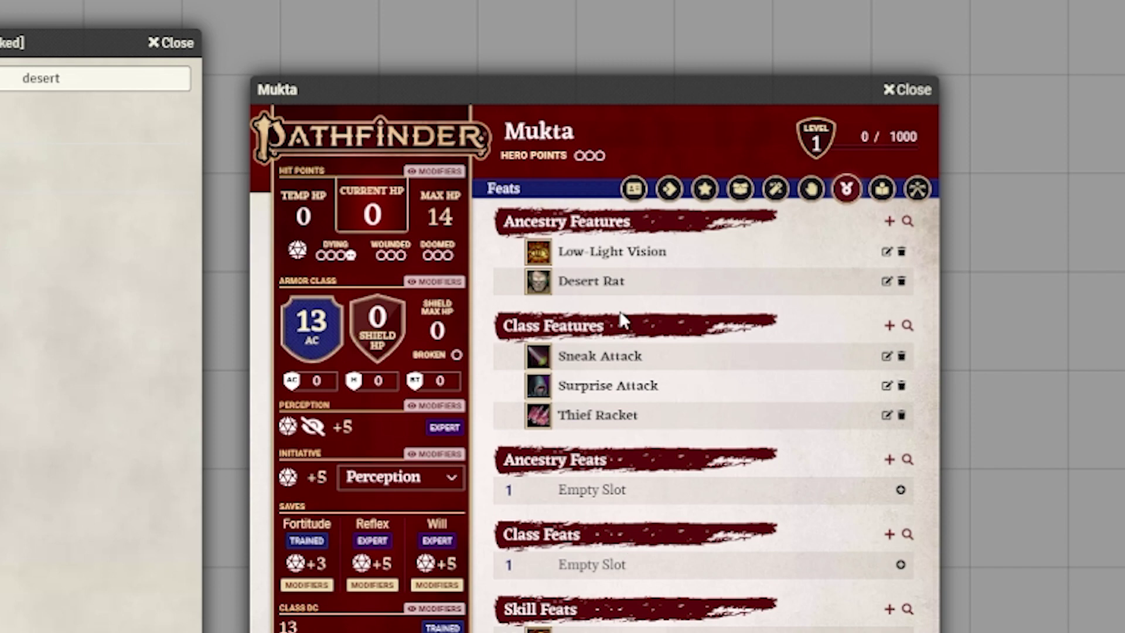
click(170, 42)
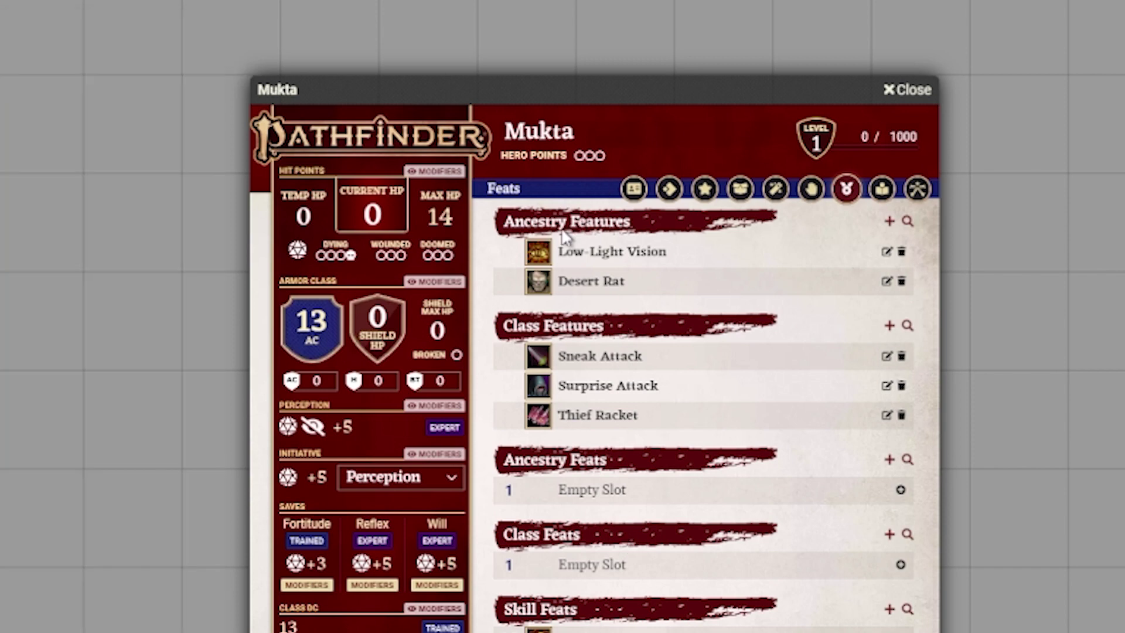
click(583, 282)
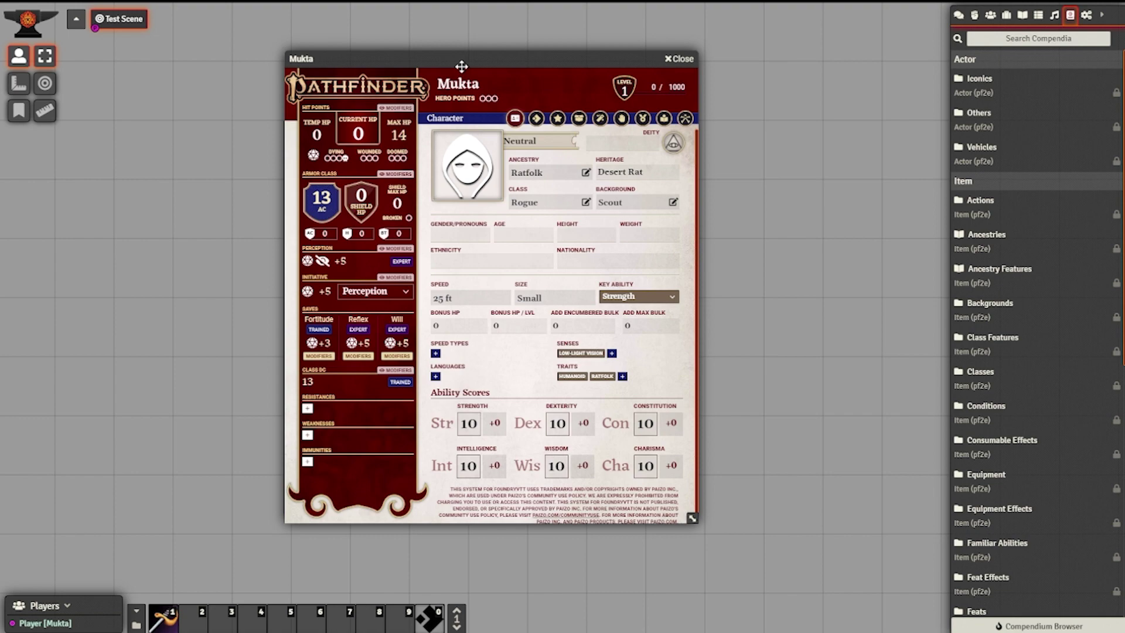
Select the Strength score field on Mukta's Character page
click(479, 418)
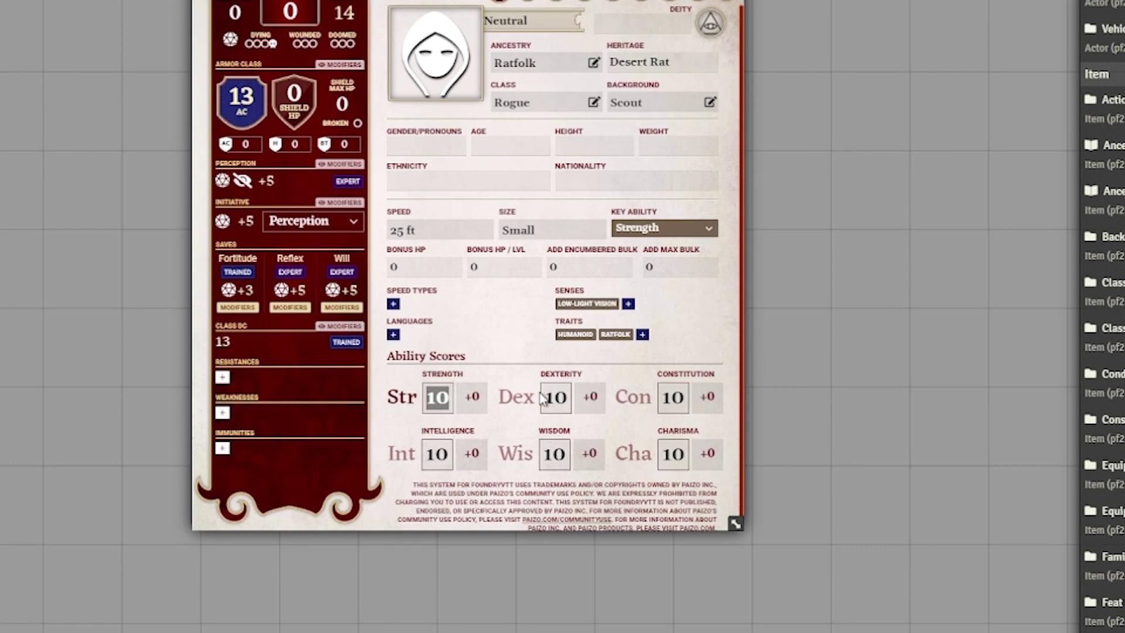
Enter Dexterity 18, Constitution 12 and Intelligence 14
click(550, 397)
text(18)
key(Return)
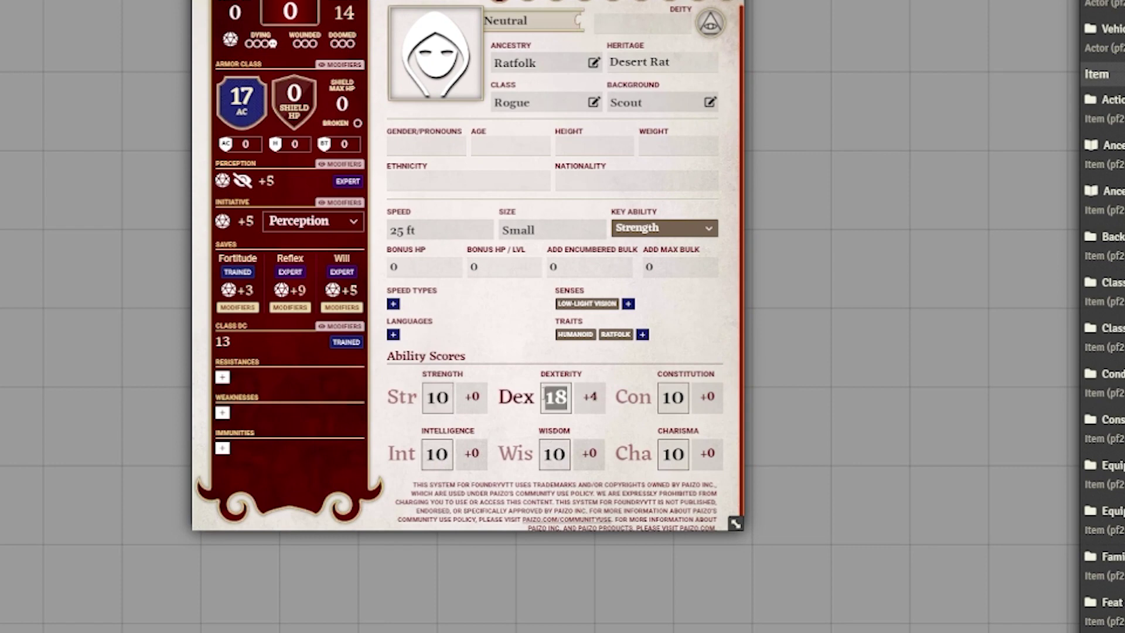
click(685, 402)
text(12)
click(442, 459)
text(14)
key(Return)
Enter Wisdom 14 and Charisma 10, and make Dexterity the key ability
click(554, 453)
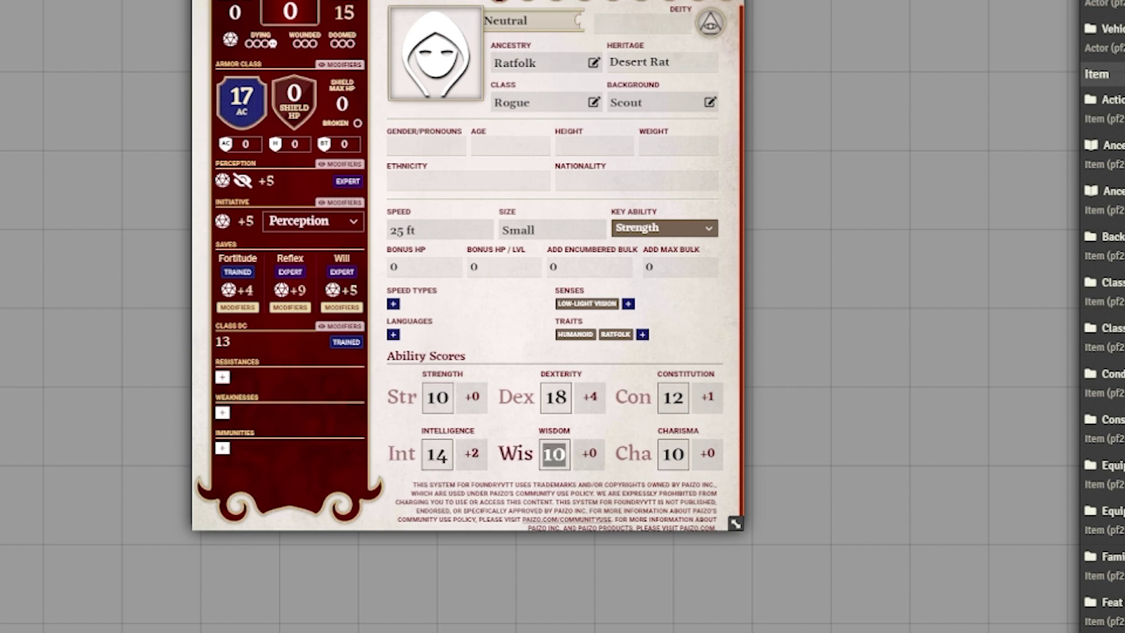
text(14)
click(673, 452)
text(10)
click(518, 352)
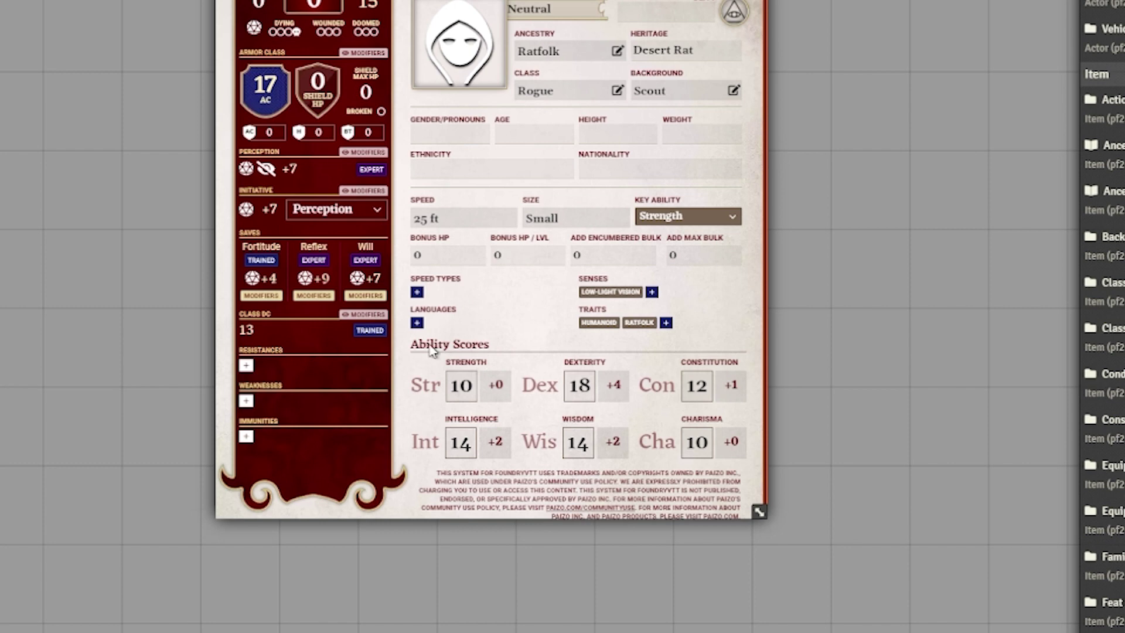
key(Down)
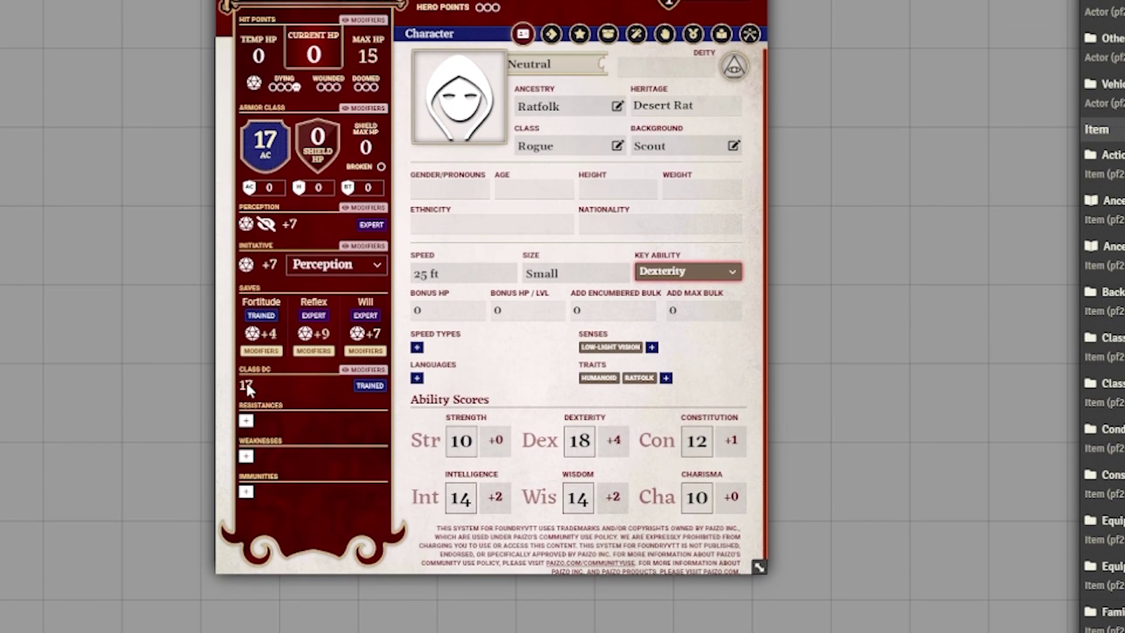